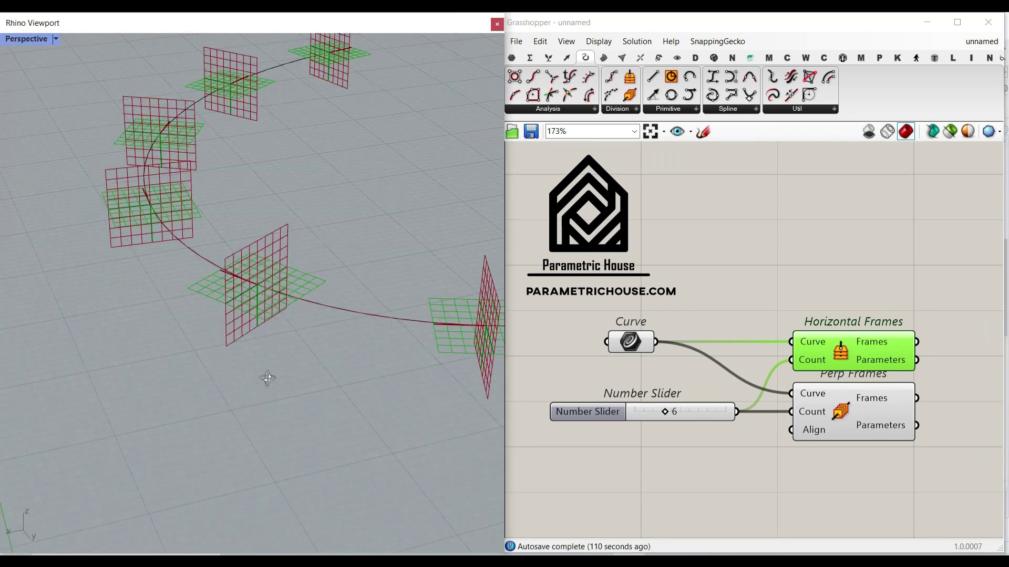
- Examine how the Horizontal Frames and Perp Frames planes are oriented along the curve, selecting each component for comparison
scroll(297, 270, "up", 5)
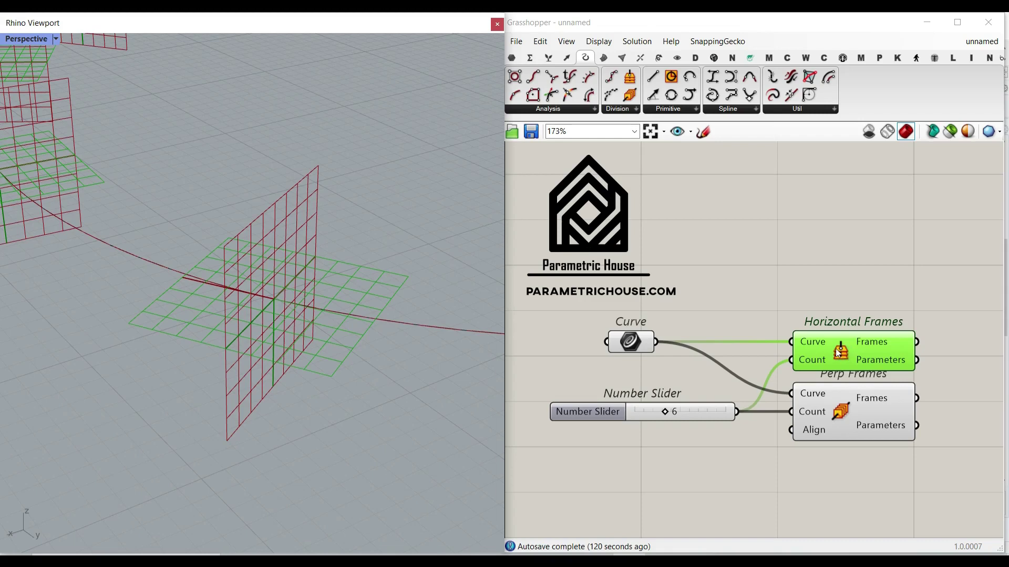
left_click_drag(838, 353, 841, 321)
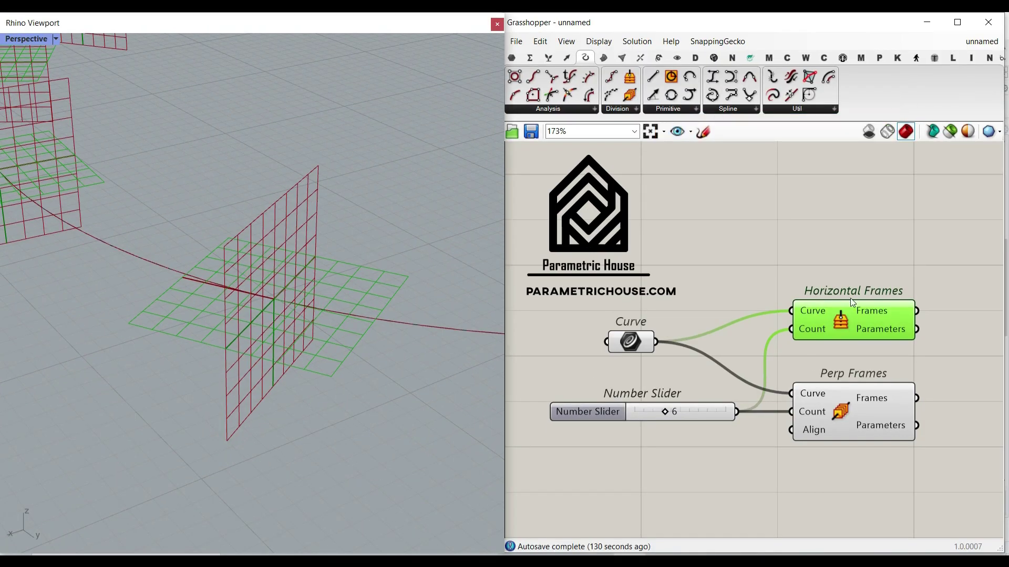
left_click(854, 398)
scroll(298, 326, "down", 5)
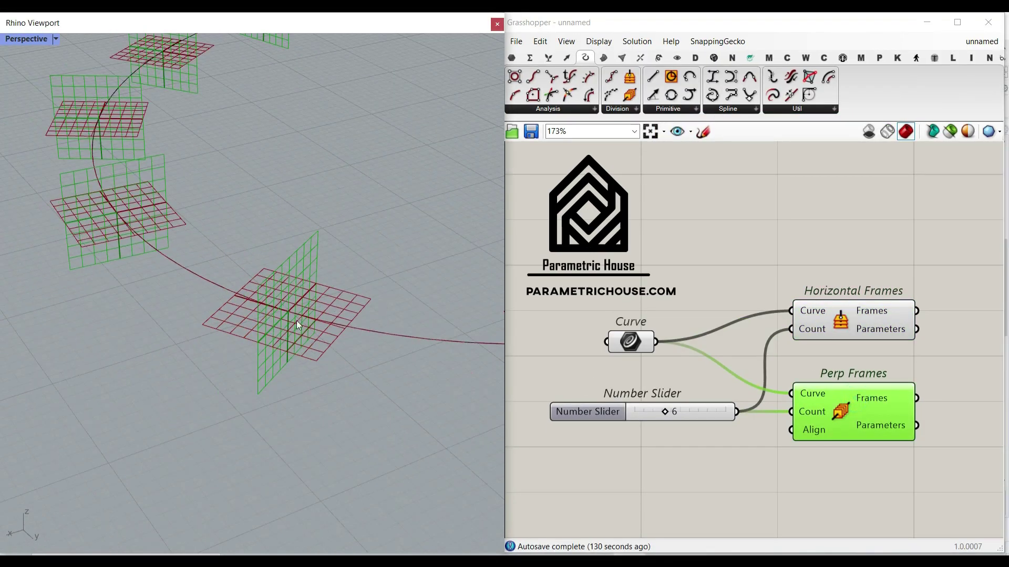
left_click_drag(631, 342, 617, 344)
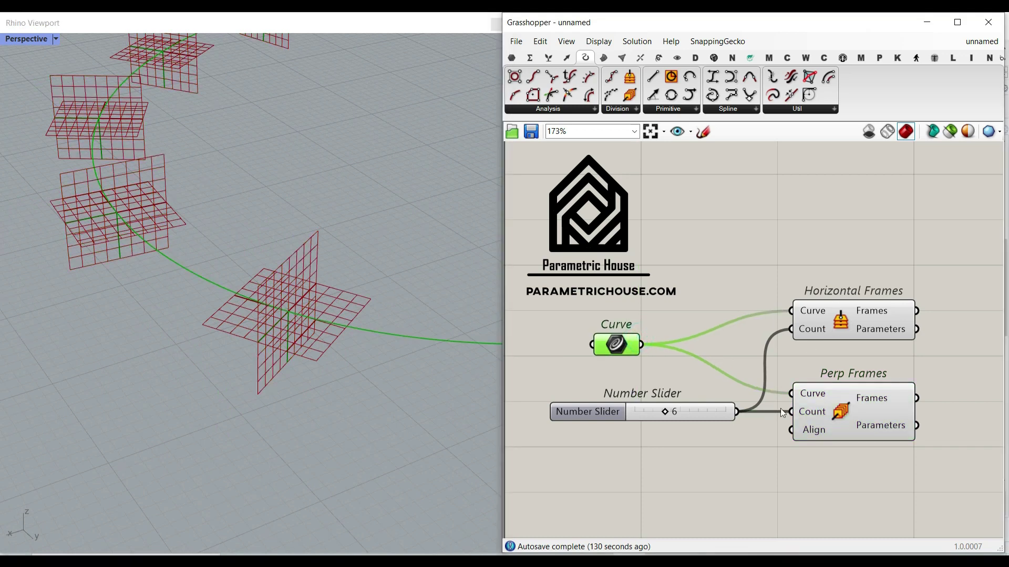
mouse_move(663, 411)
left_mouse_down()
mouse_move(675, 411)
mouse_move(660, 411)
left_mouse_up()
scroll(333, 281, "down", 5)
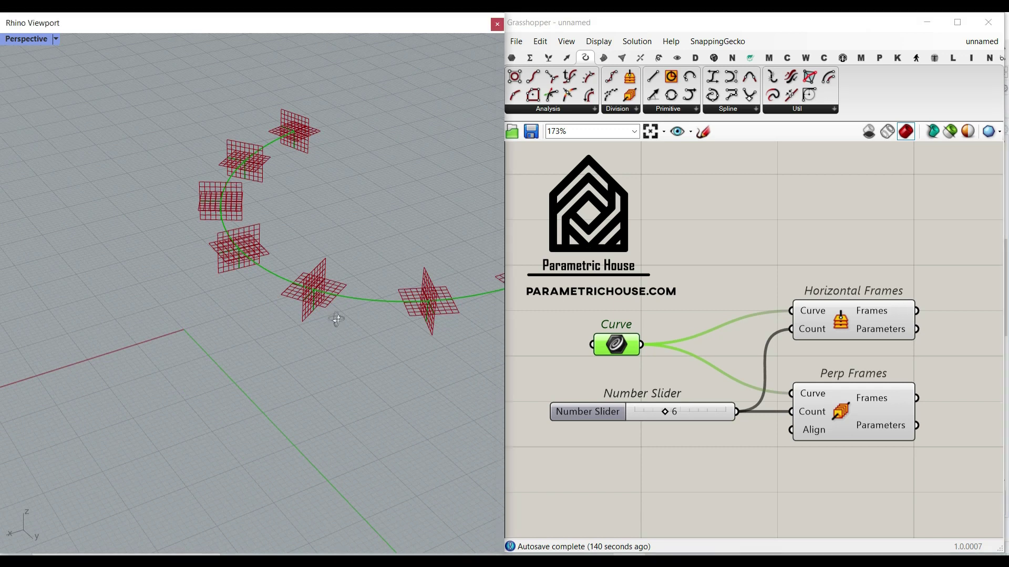
scroll(341, 303, "up", 5)
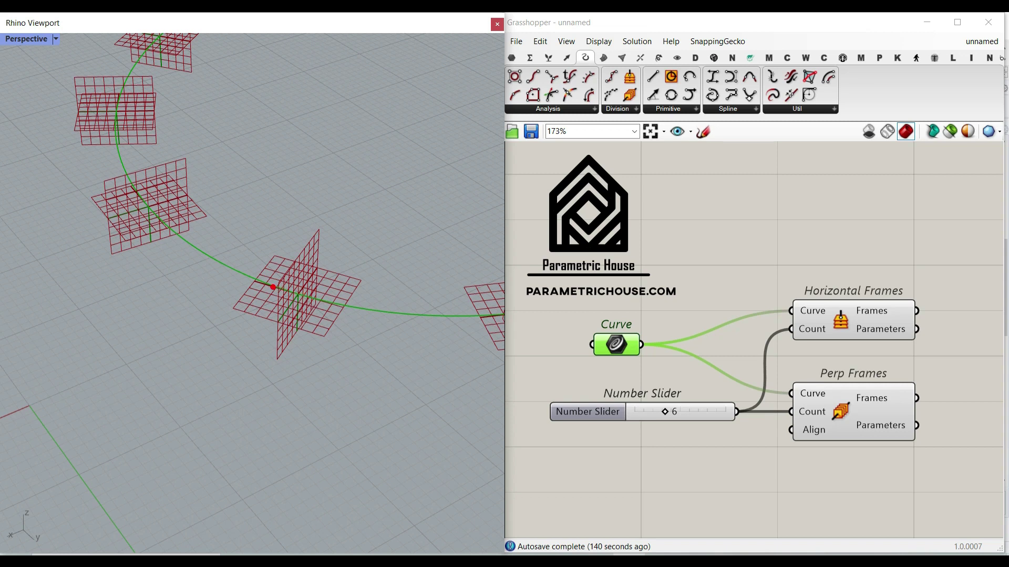
mouse_move(331, 303)
left_mouse_down()
mouse_move(344, 124)
mouse_move(282, 79)
mouse_move(280, 284)
left_mouse_up()
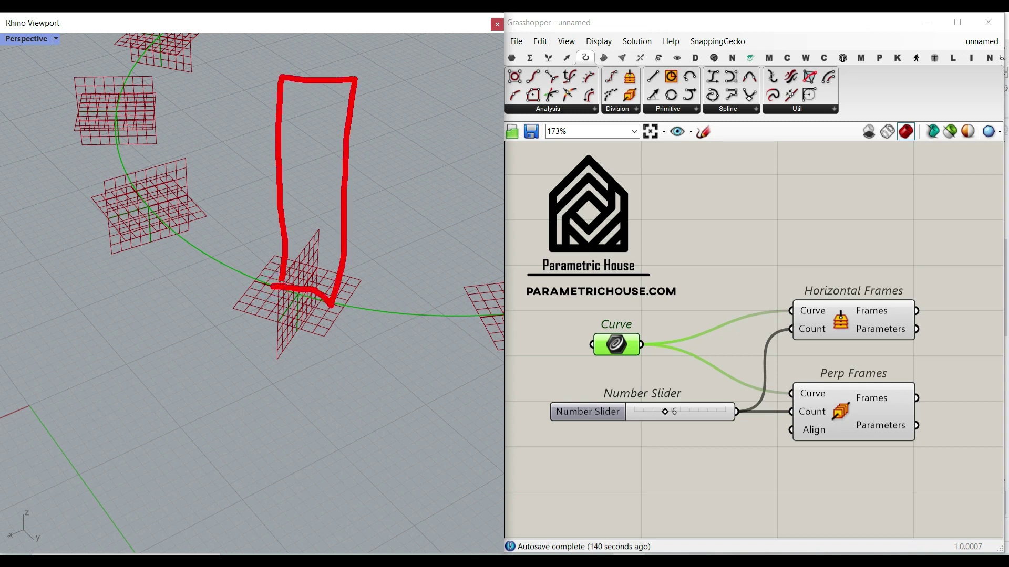
left_click_drag(309, 315, 309, 317)
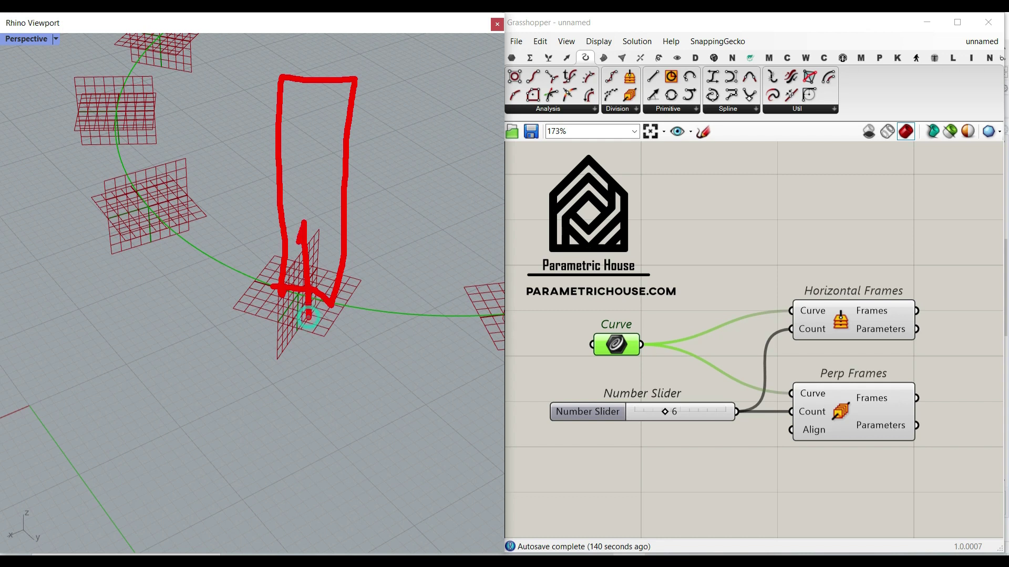
left_click_drag(255, 281, 381, 317)
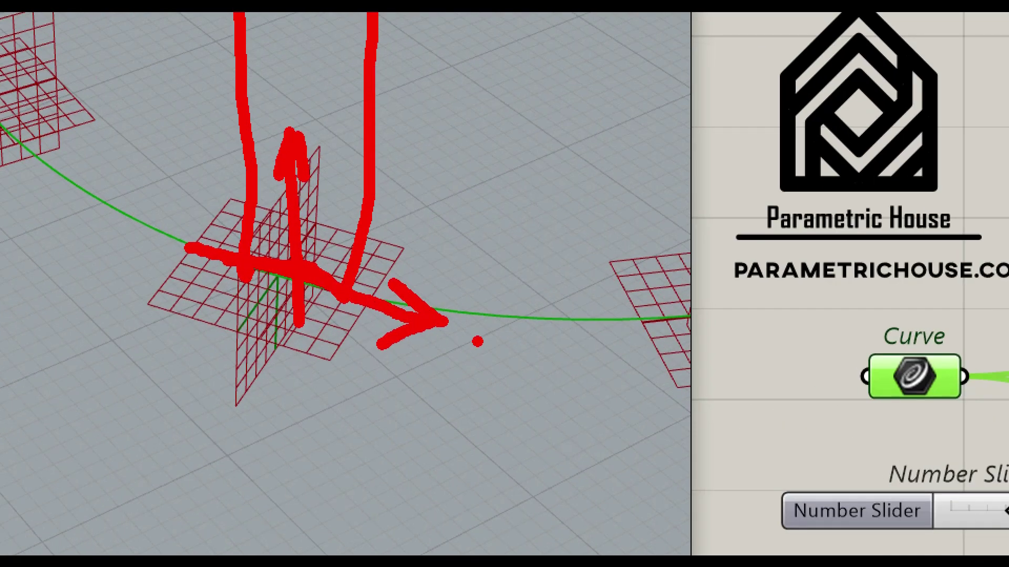
mouse_move(452, 349)
left_mouse_down()
mouse_move(481, 323)
mouse_move(502, 359)
left_mouse_up()
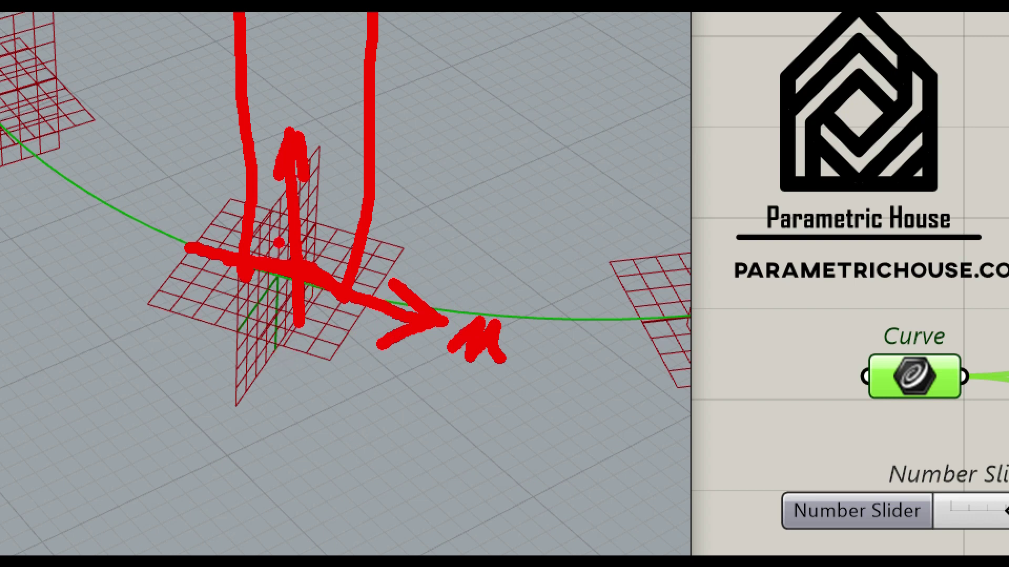
key("Escape")
scroll(312, 302, "up", 5)
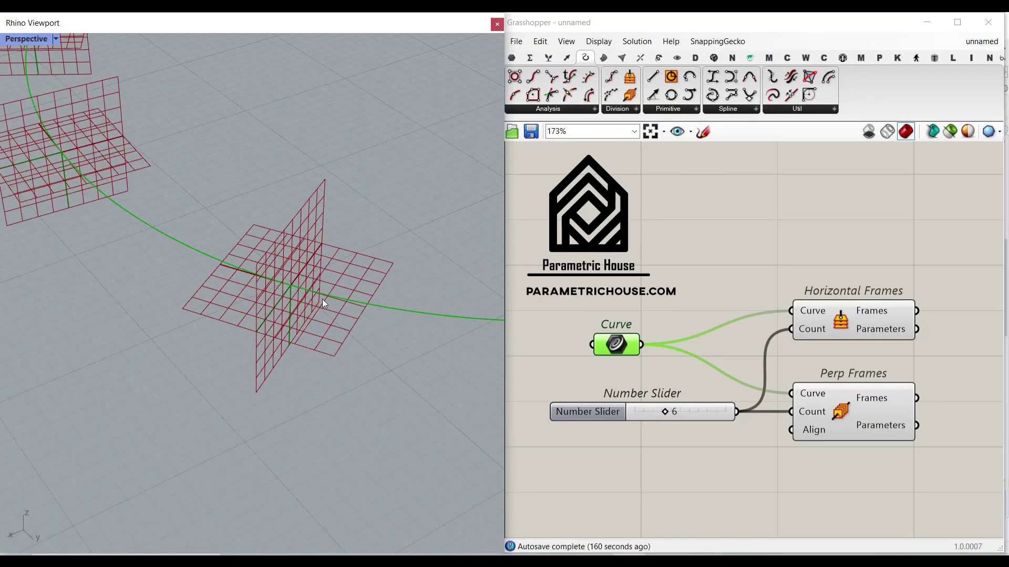
- Delete the Horizontal Frames and Perp Frames components, keeping the Curve parameter and the number slider
right_click_drag(774, 312, 714, 280)
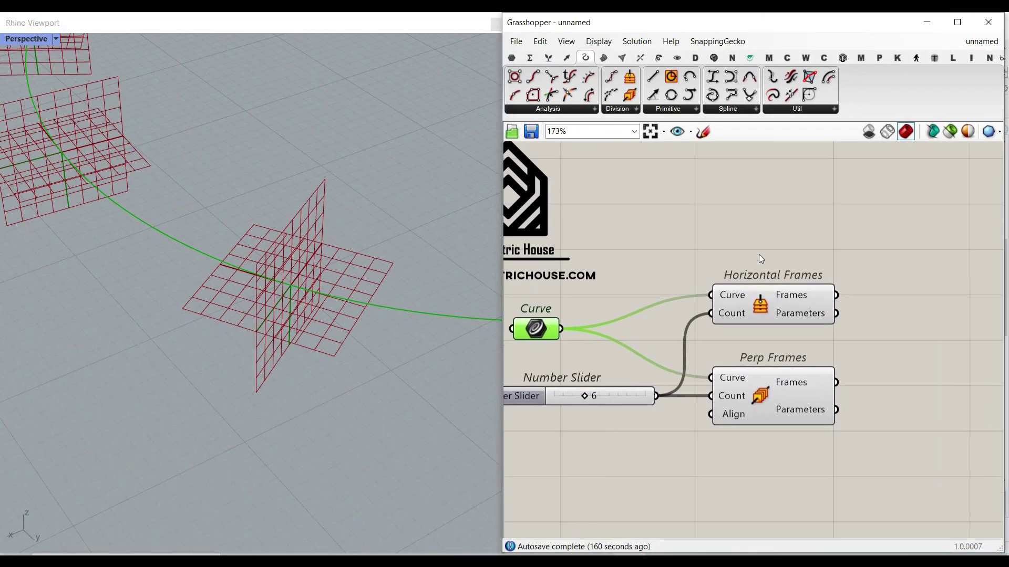
left_click_drag(761, 259, 727, 406)
key("Delete")
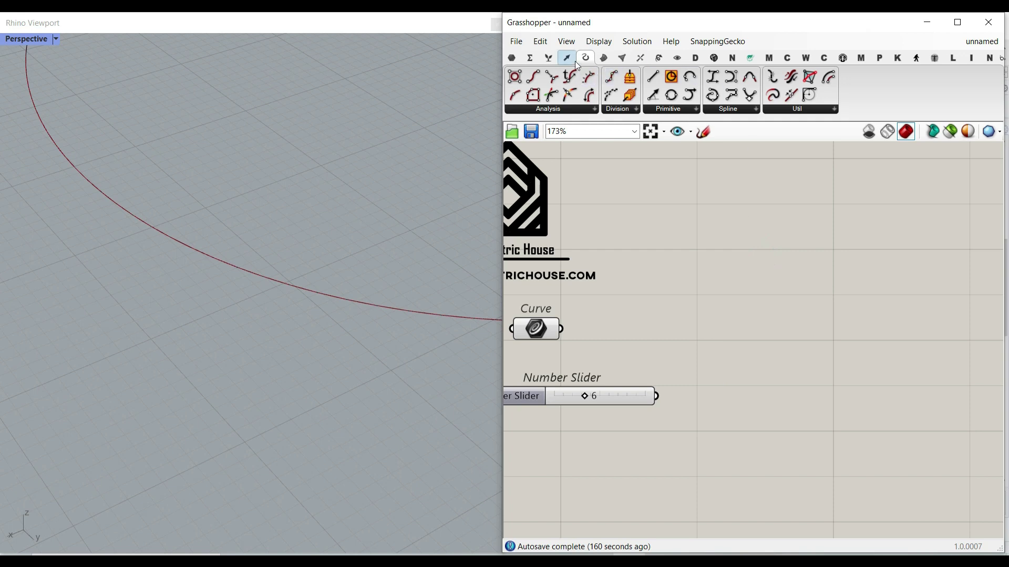
- Add a Construct Plane component to the canvas, to the right of the number slider
left_click(639, 110)
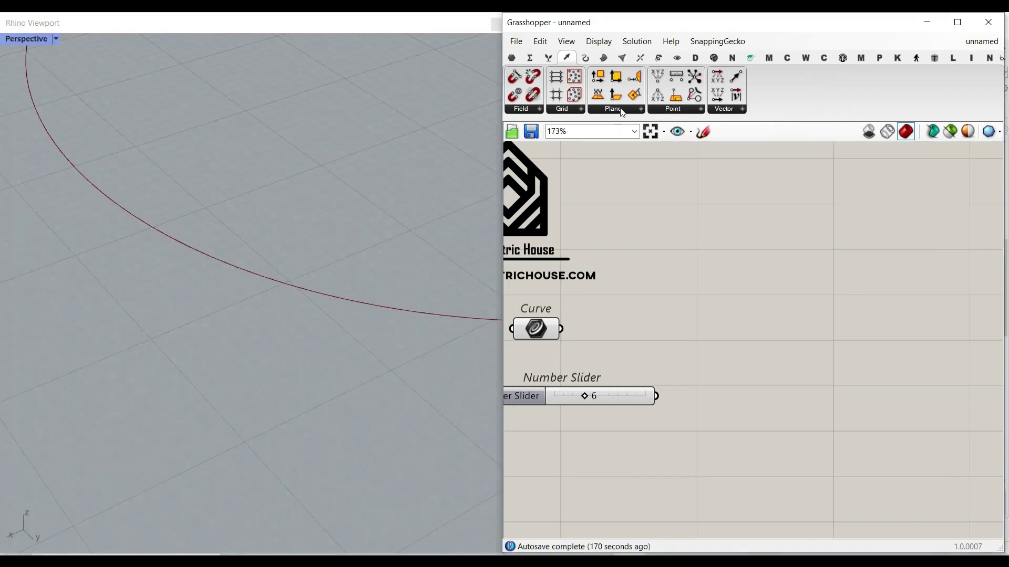
left_click(644, 110)
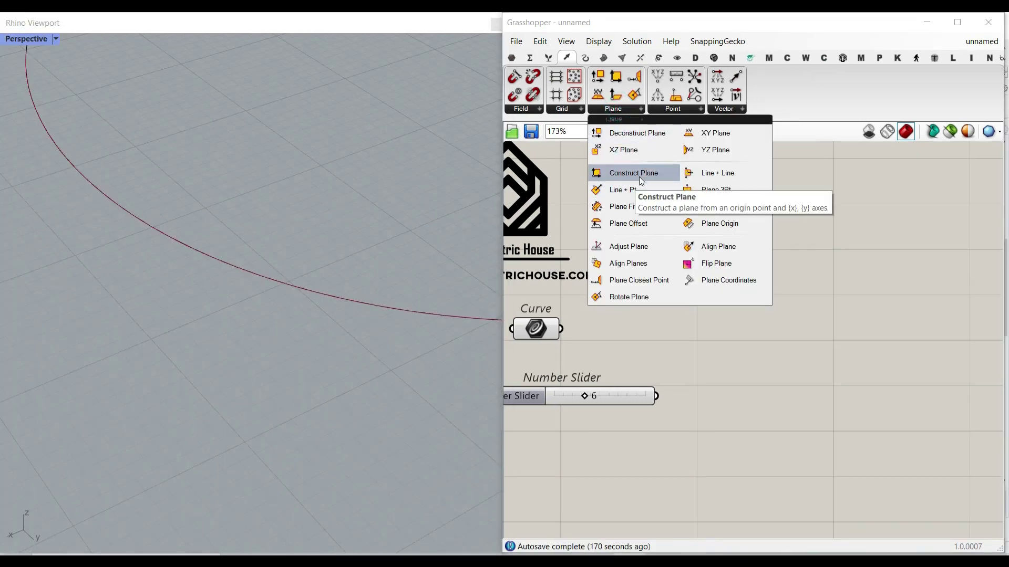
left_click_drag(639, 176, 831, 364)
scroll(779, 332, "up", 4)
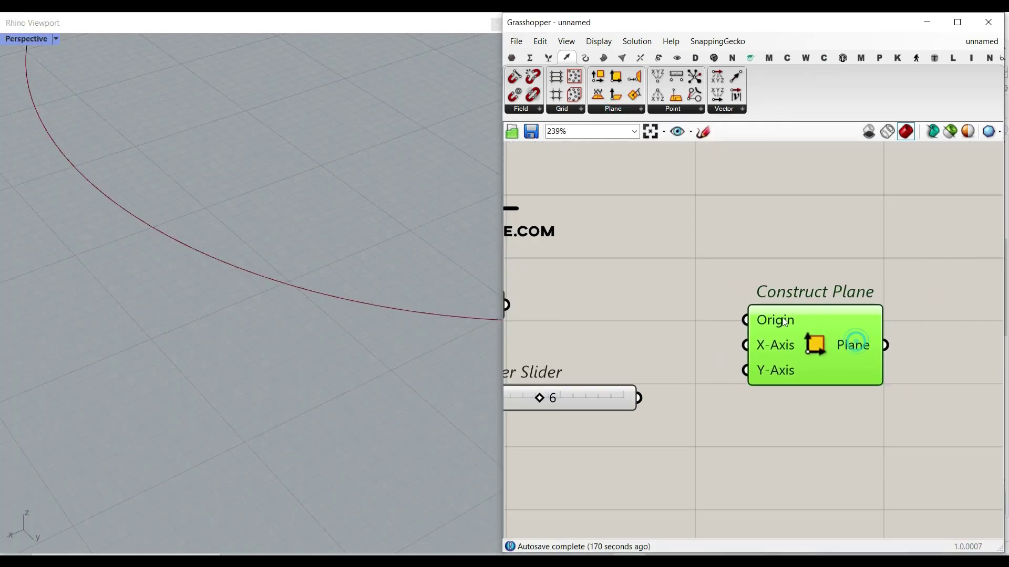
- Add a Divide Curve component between the number slider and Construct Plane, shifting Construct Plane aside to make room
right_click_drag(671, 315, 803, 330)
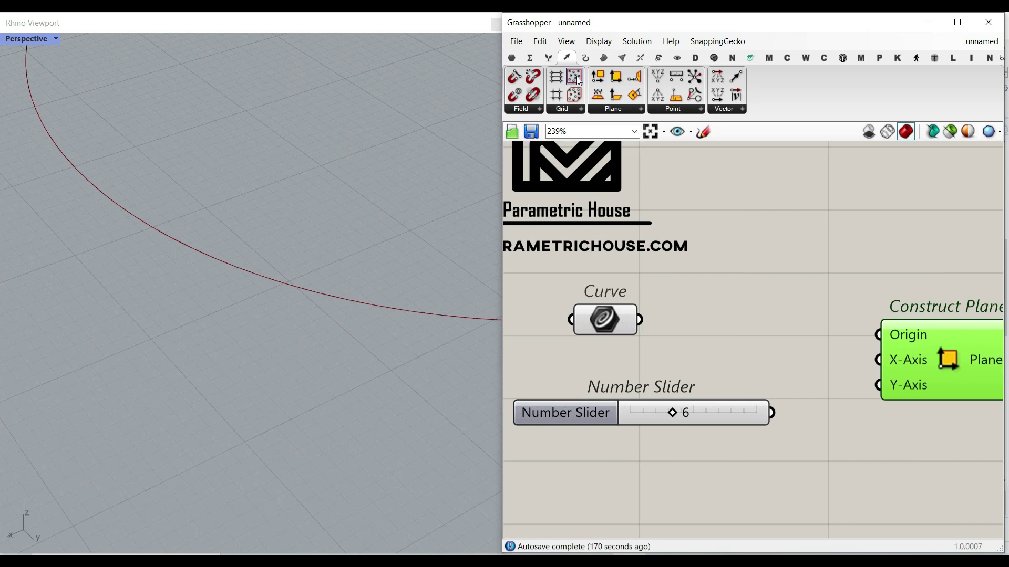
left_click(586, 58)
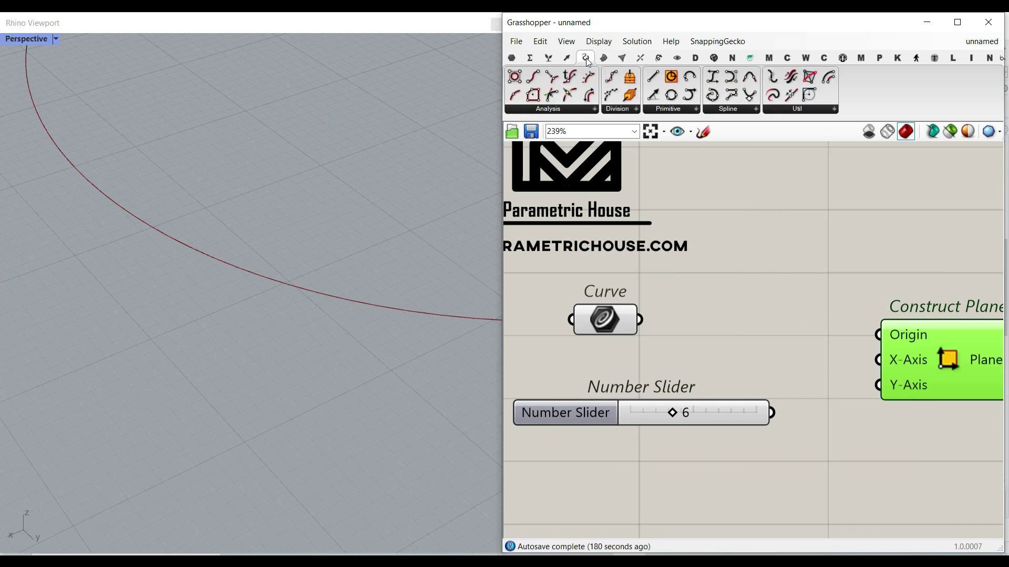
left_click(612, 80)
left_click(819, 361)
left_click_drag(868, 333, 942, 333)
- Connect the curve and the number slider to Divide Curve's Curve and Count inputs, and set the slider to 7
right_click_drag(646, 311, 712, 311)
scroll(633, 308, "up", 2)
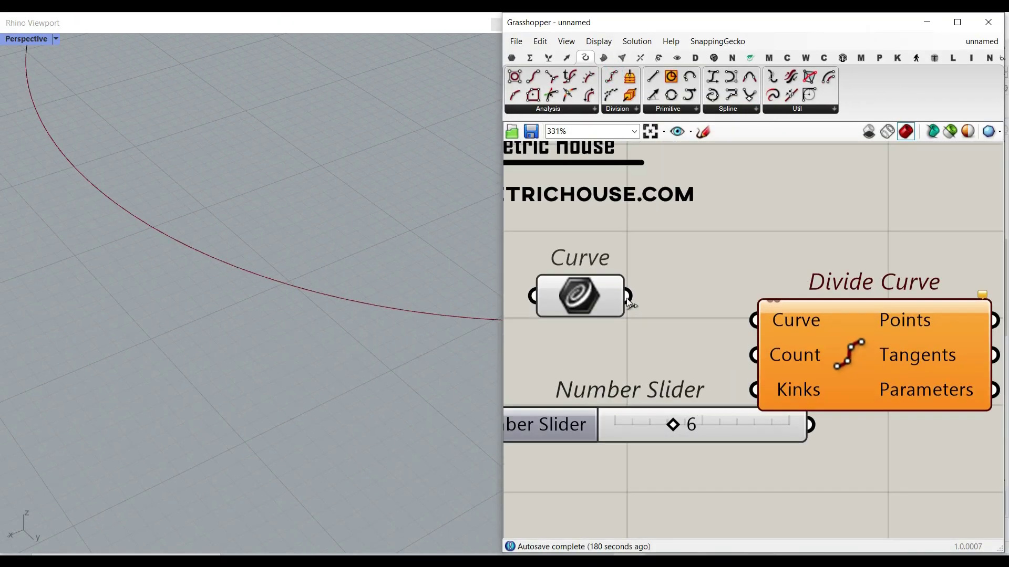
left_click_drag(630, 297, 755, 319)
right_click_drag(709, 343, 813, 338)
left_click_drag(838, 416, 700, 376)
left_click_drag(781, 380, 857, 349)
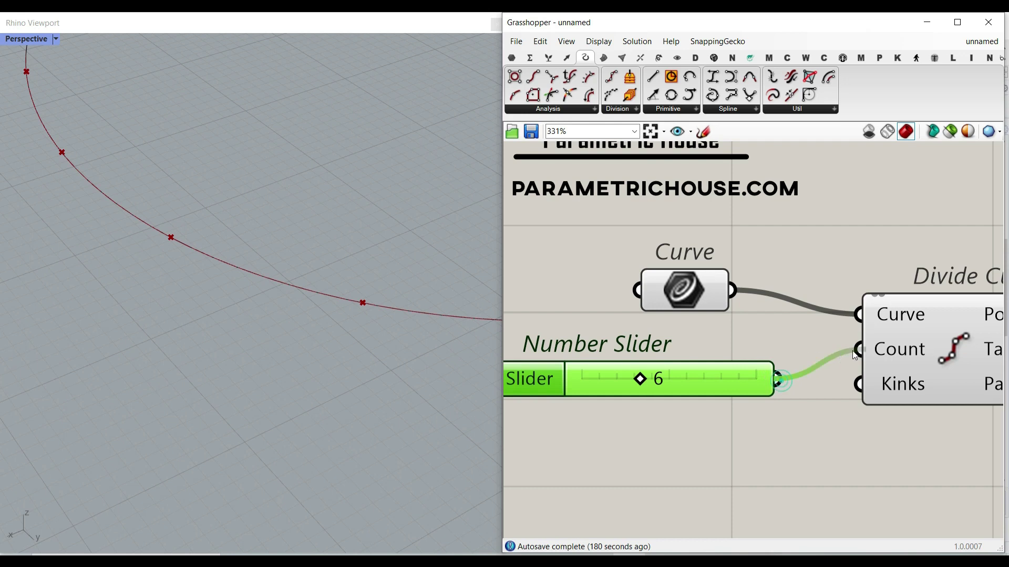
left_click_drag(672, 382, 664, 382)
- Connect Divide Curve's Points to Construct Plane's Origin and its Tangents to the X-Axis, and check the resulting planes
right_click_drag(833, 358, 676, 358)
scroll(676, 357, "down", 2)
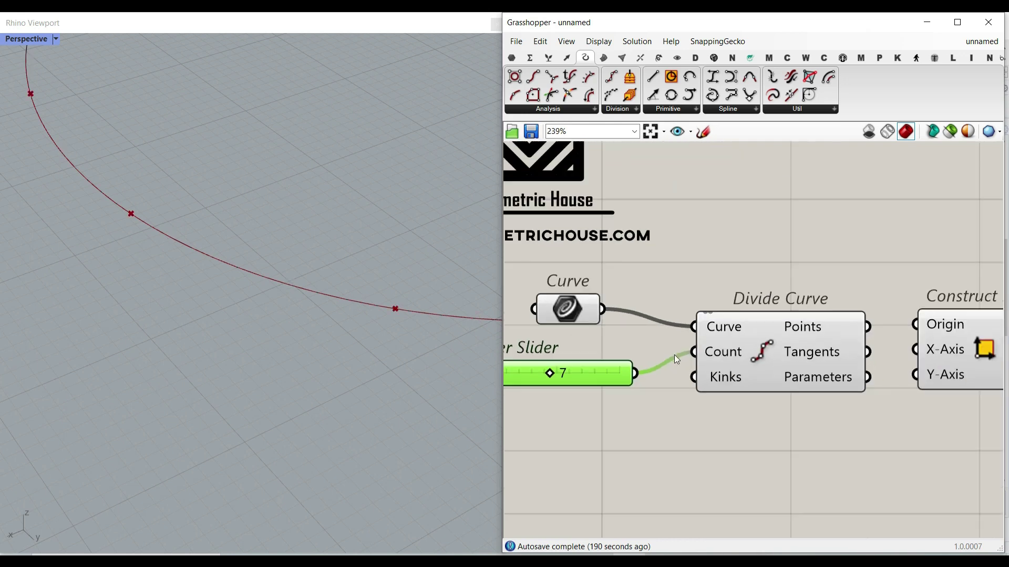
right_click_drag(877, 337, 733, 339)
scroll(734, 337, "up", 4)
left_click_drag(705, 330, 805, 319)
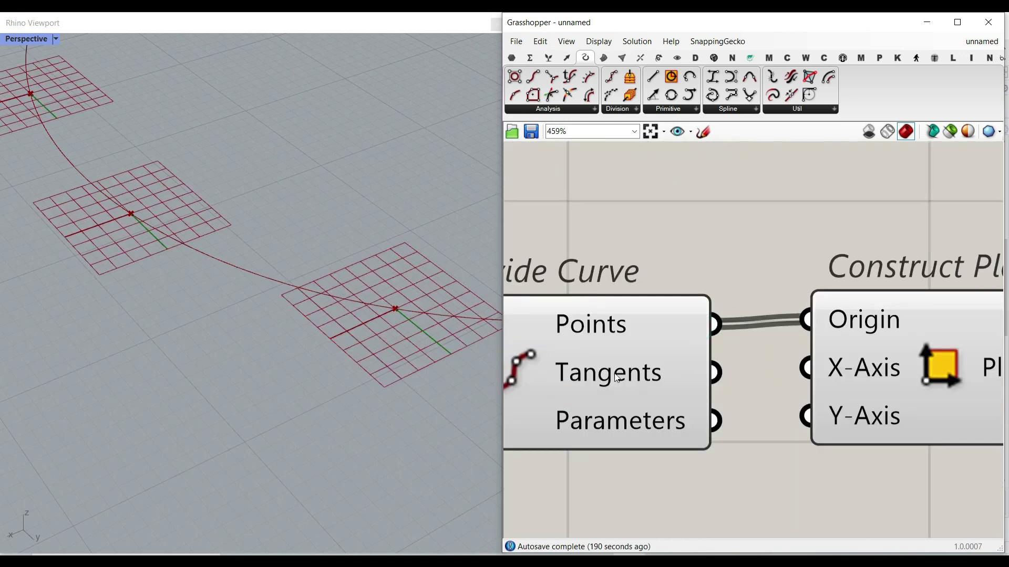
left_click_drag(717, 373, 783, 368)
scroll(312, 345, "down", 5)
scroll(336, 347, "up", 5)
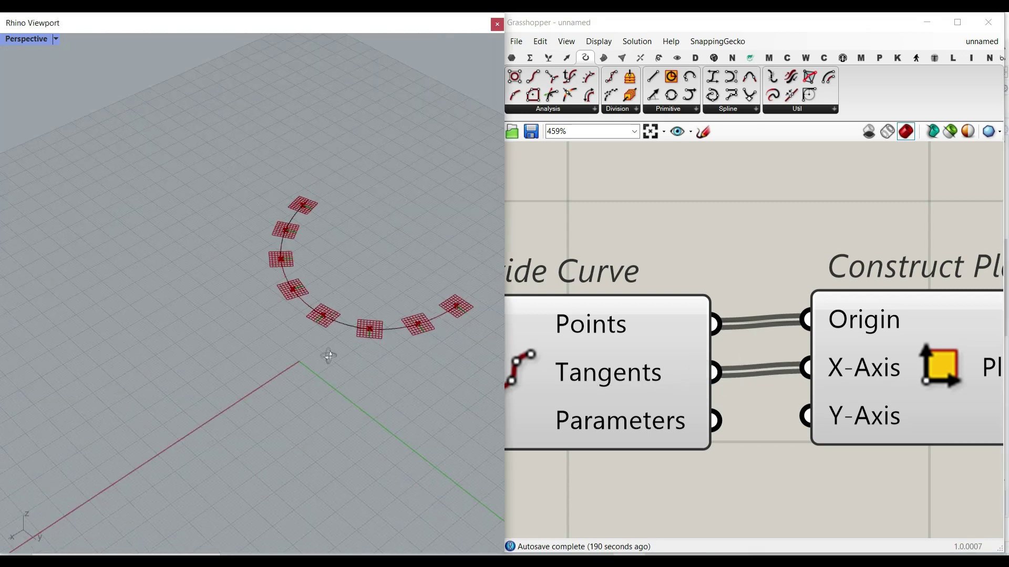
scroll(782, 414, "down", 2)
scroll(402, 355, "down", 5)
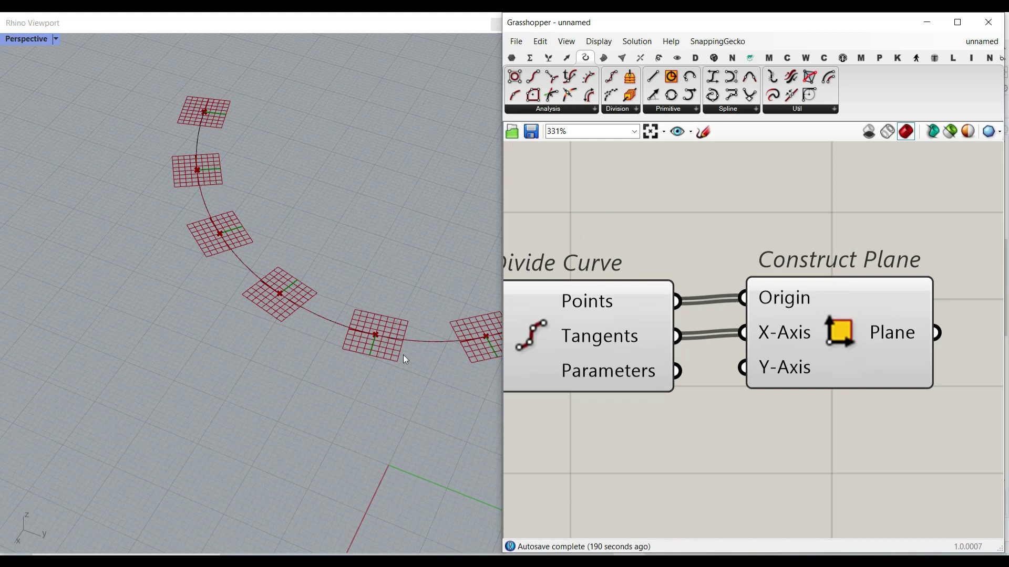
scroll(229, 225, "up", 4)
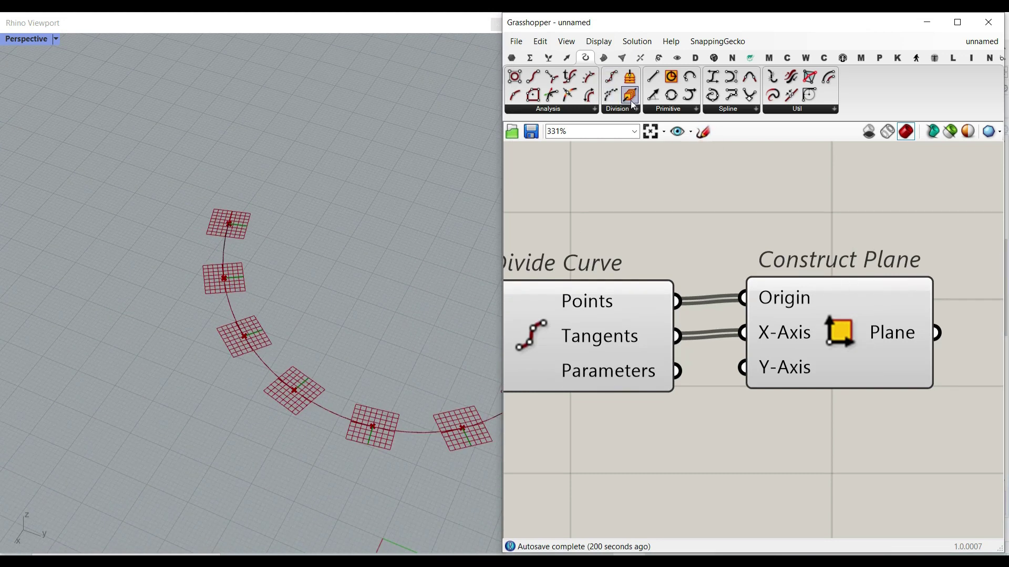
- Add a Horizontal Frames component above Construct Plane
left_click(629, 76)
left_click(785, 218)
right_click_drag(768, 227, 746, 294)
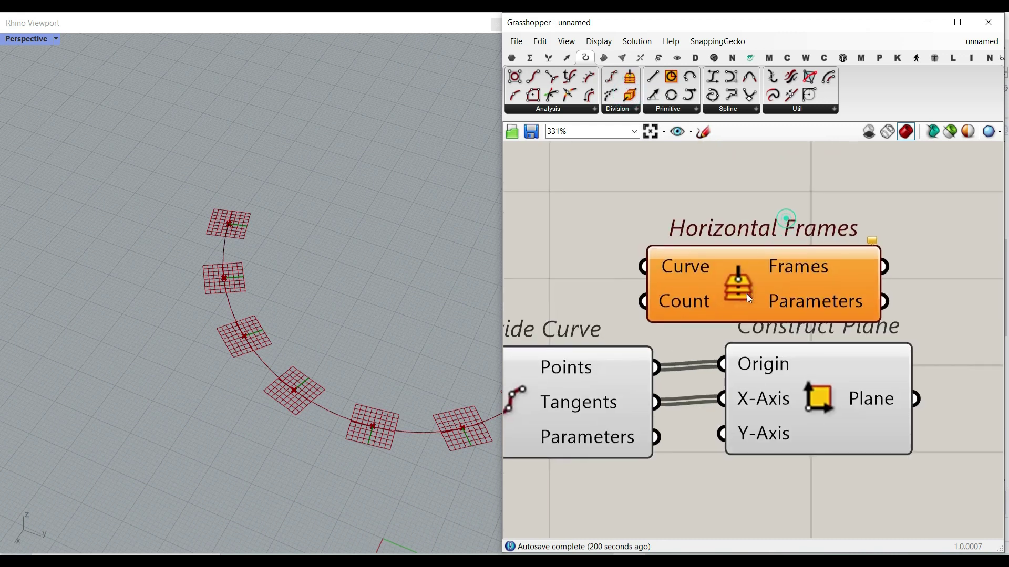
left_click_drag(746, 293, 811, 267)
right_click_drag(715, 267, 821, 265)
- Feed the curve and the number slider into Horizontal Frames' Curve and Count inputs and compare its planes with the constructed ones
scroll(821, 265, "down", 2)
right_click_drag(523, 326, 553, 326)
left_click_drag(546, 326, 847, 252)
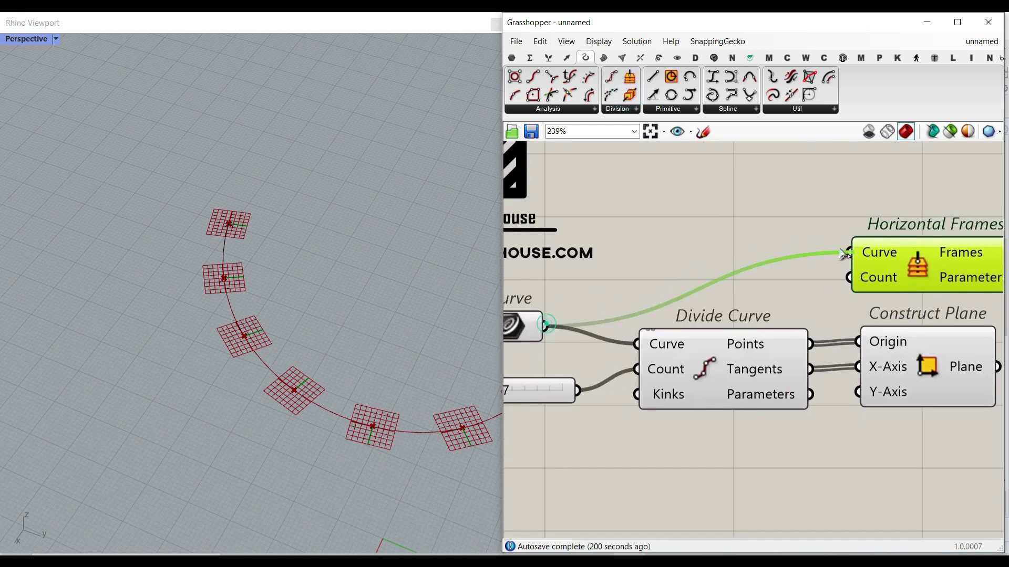
left_click_drag(581, 392, 833, 278)
right_click_drag(442, 402, 466, 385)
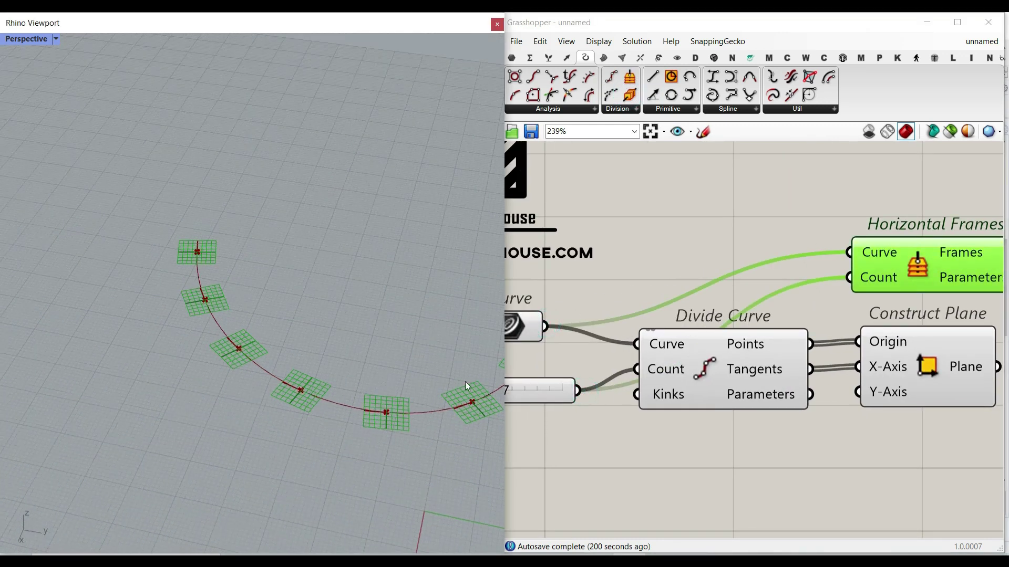
- Delete the Horizontal Frames component above Construct Plane
right_click_drag(999, 278, 881, 295)
scroll(884, 294, "up", 2)
key("Delete")
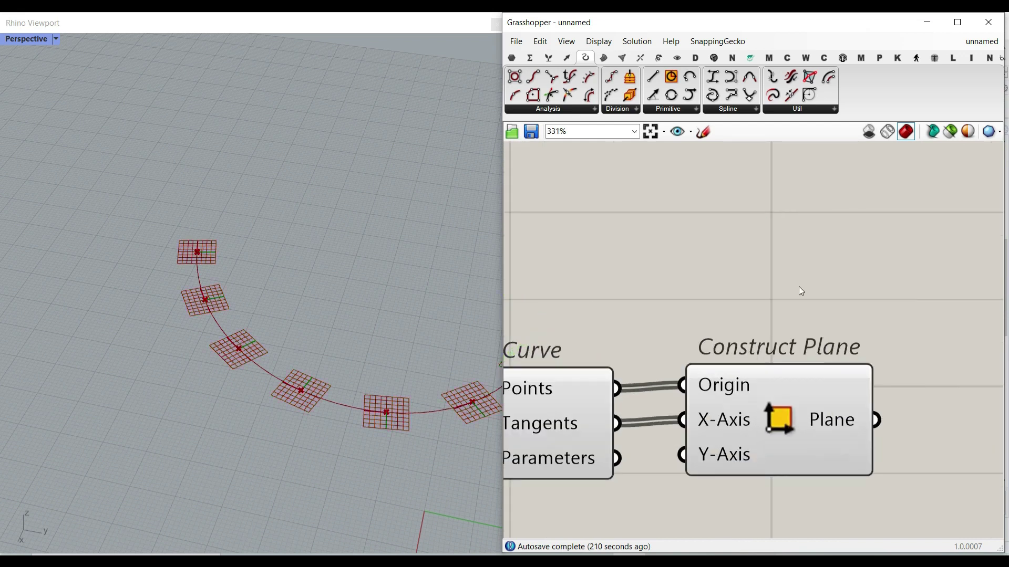
- Add a Unit Z vector below Divide Curve and connect it to Construct Plane's Y-Axis input
right_click_drag(292, 396, 306, 417)
scroll(306, 416, "up", 4)
left_click(735, 446)
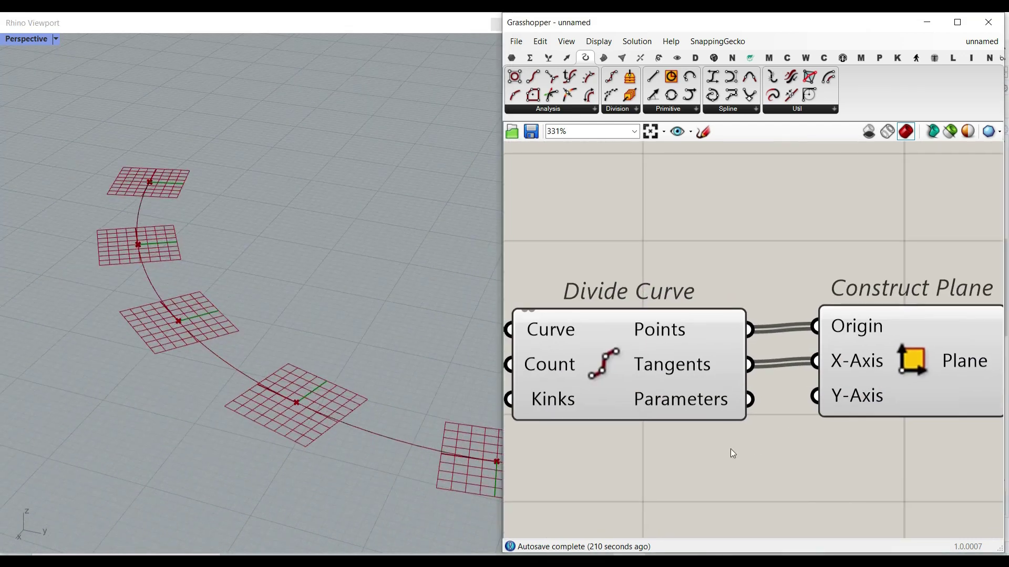
double_click(695, 449)
type("z")
left_click(661, 437)
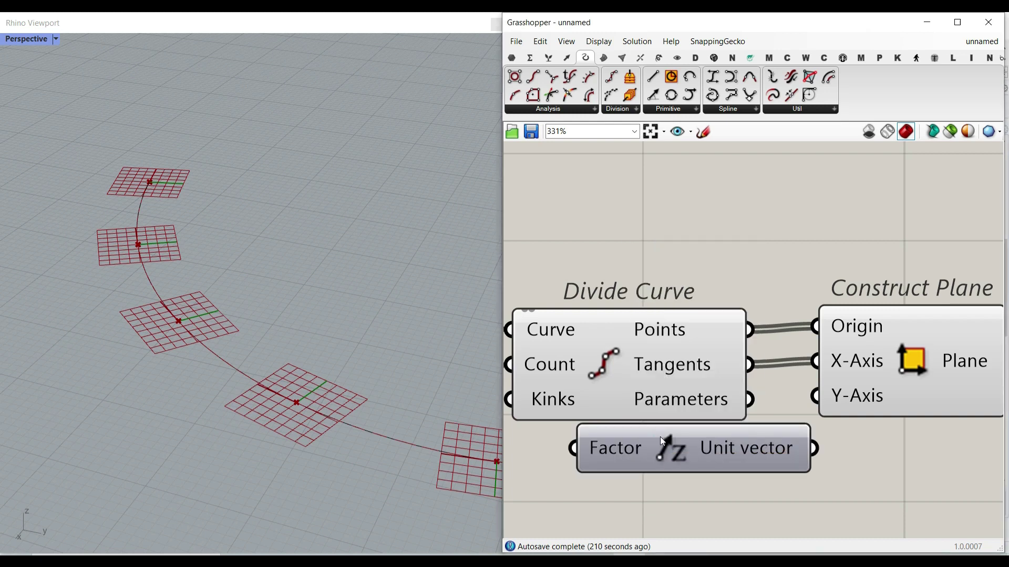
left_click_drag(818, 419, 818, 400)
left_click_drag(711, 450, 699, 452)
scroll(232, 302, "down", 5)
right_click_drag(232, 301, 278, 305)
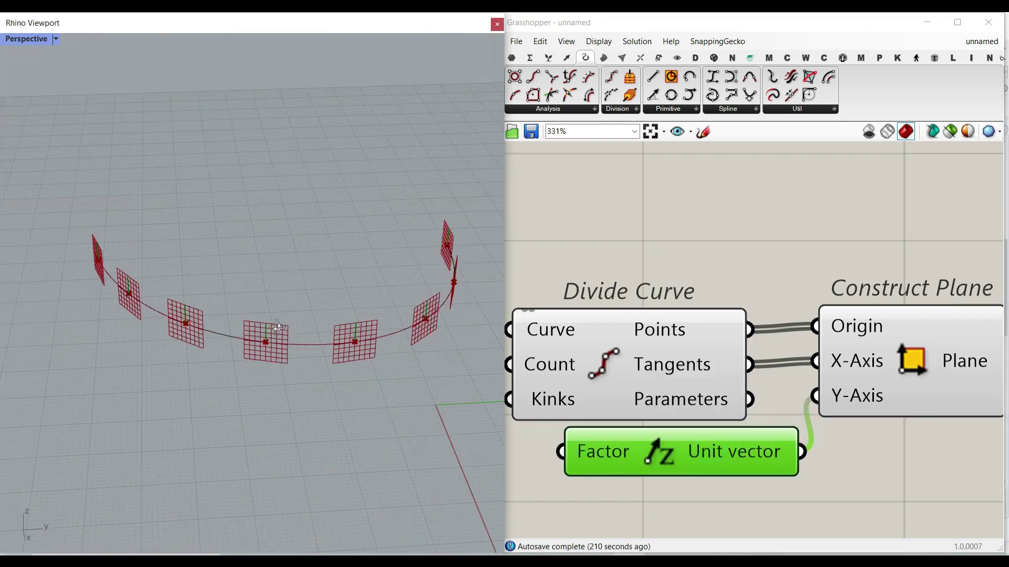
- Set the division count slider to 6 and inspect the vertical planes along the curve
right_click_drag(627, 292, 855, 291)
scroll(856, 291, "down", 2)
mouse_move(721, 318)
left_mouse_down()
mouse_move(744, 318)
mouse_move(715, 320)
left_mouse_up()
scroll(250, 363, "down", 2)
scroll(197, 333, "up", 2)
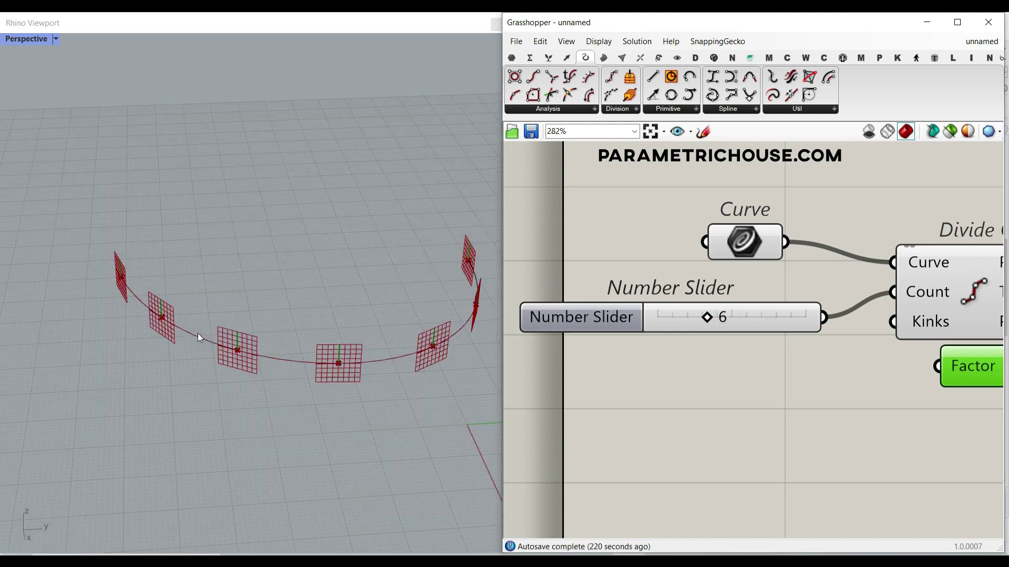
scroll(307, 347, "down", 4)
right_click_drag(307, 348, 149, 243)
scroll(295, 327, "up", 6)
scroll(186, 289, "down", 4)
right_click_drag(204, 319, 288, 325)
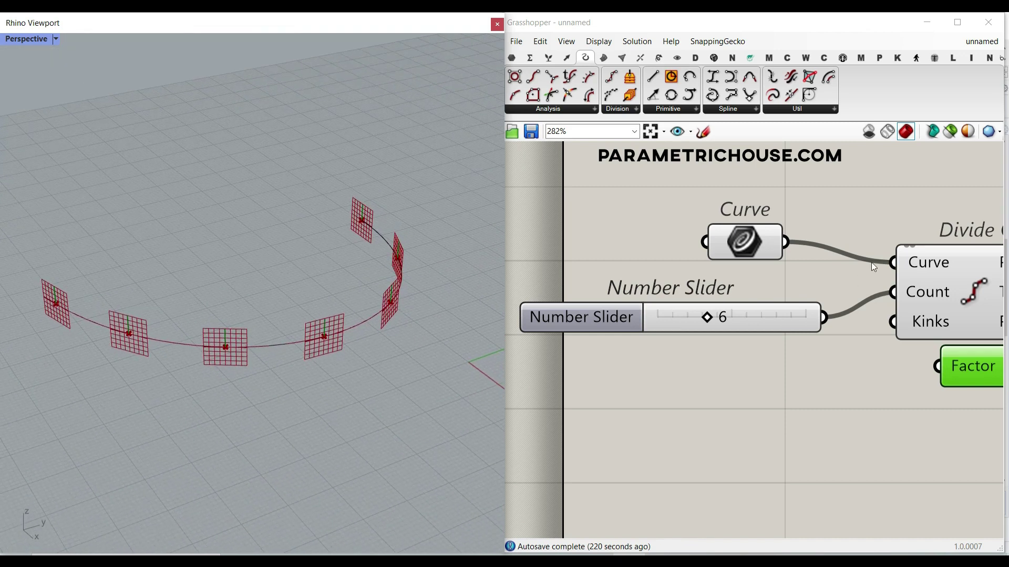
right_click_drag(871, 263, 320, 343)
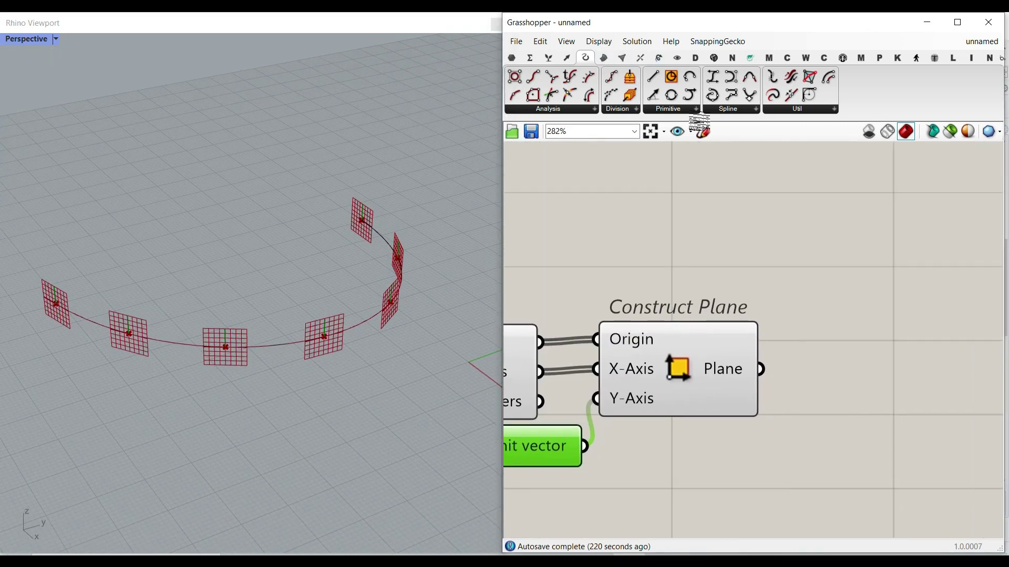
- Add a Rectangle component beside Construct Plane, feed it the constructed planes, and inspect the rectangles along the curve
left_click(696, 109)
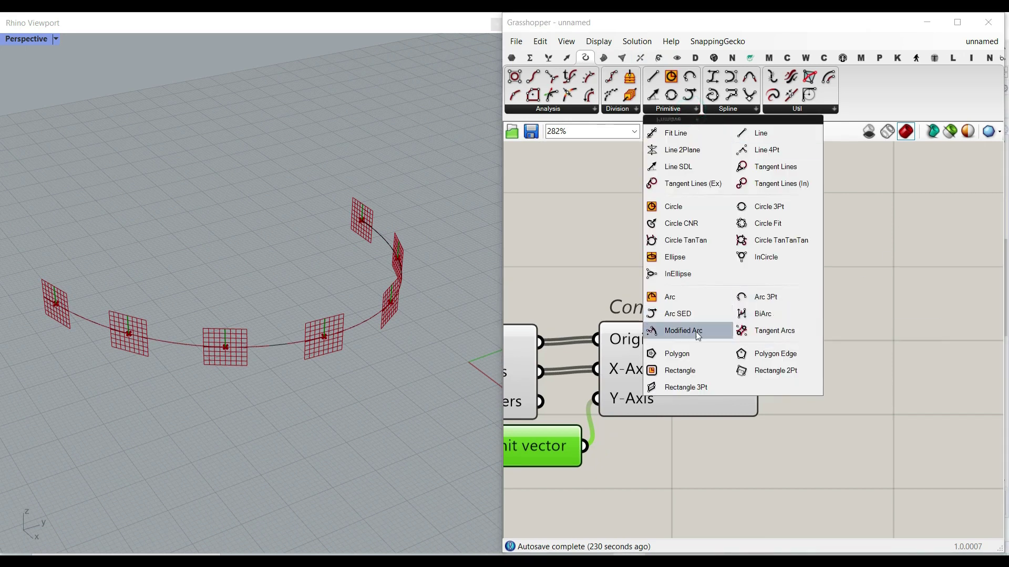
left_click(683, 370)
left_click(899, 398)
right_click_drag(900, 398, 755, 284)
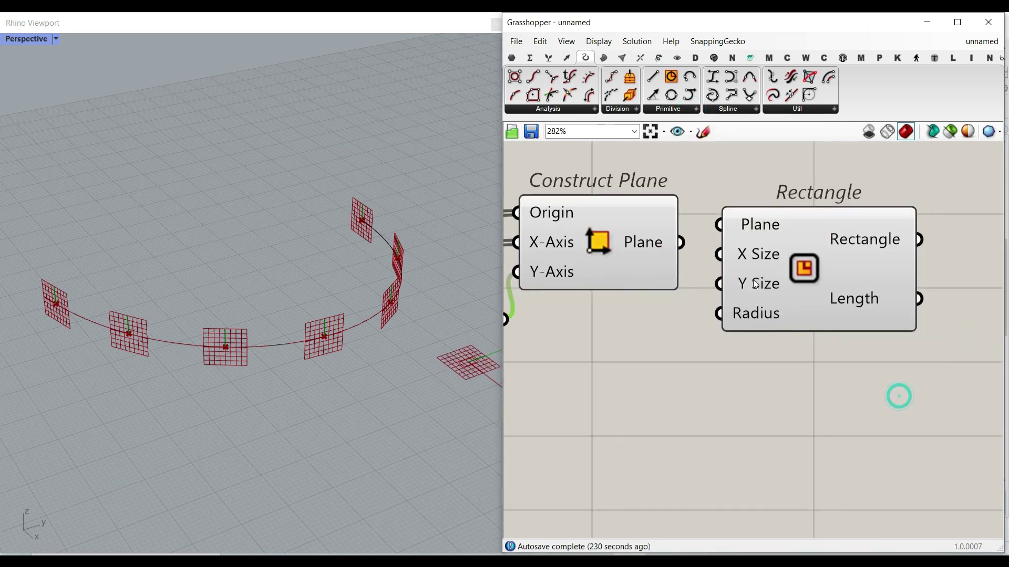
scroll(754, 284, "up", 1)
left_click_drag(649, 231, 714, 214)
left_click_drag(817, 298, 849, 361)
right_click_drag(213, 368, 234, 351)
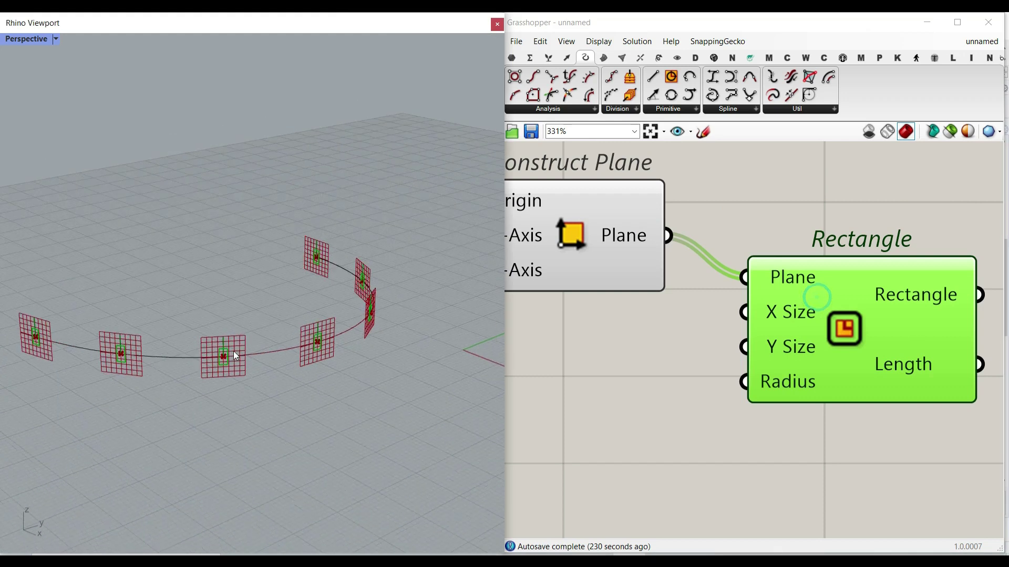
scroll(235, 356, "up", 5)
scroll(622, 367, "down", 1)
- Shift Rectangle away from Construct Plane, add a Construct Domain component between them, and connect its domain to Rectangle's X Size input
left_click_drag(797, 352, 909, 351)
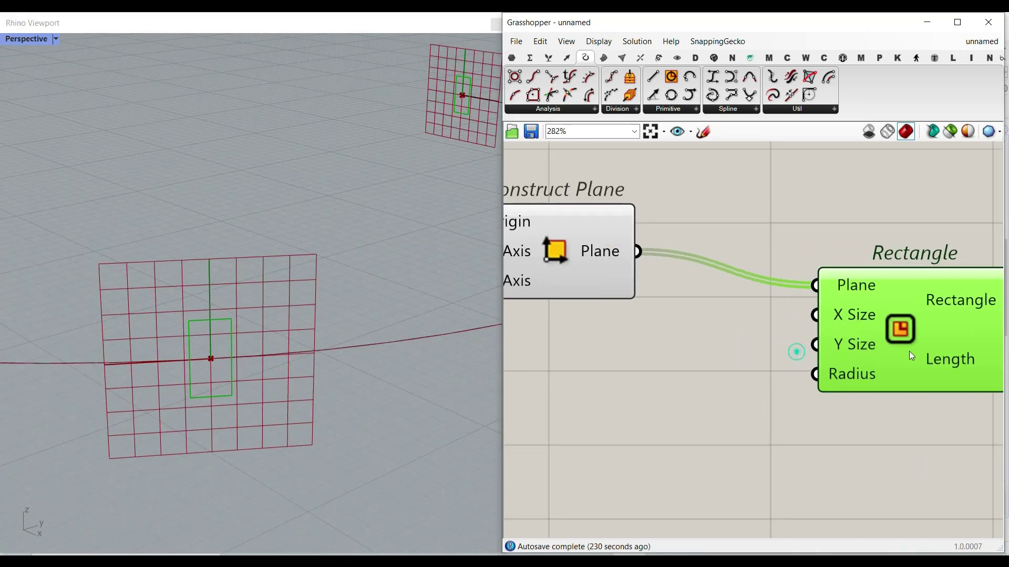
left_click(529, 57)
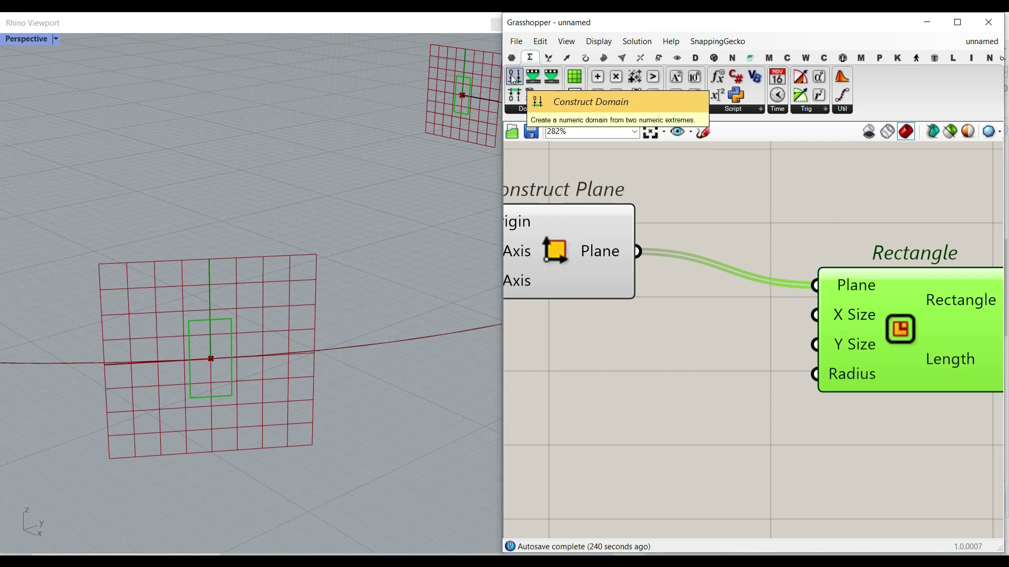
left_click_drag(530, 92, 694, 447)
scroll(647, 335, "down", 3)
scroll(645, 331, "down", 2)
left_click_drag(751, 313, 817, 298)
scroll(725, 372, "up", 3)
left_click_drag(626, 368, 697, 293)
left_click_drag(799, 253, 799, 253)
right_click_drag(657, 335, 748, 327)
left_click_drag(731, 277, 755, 319)
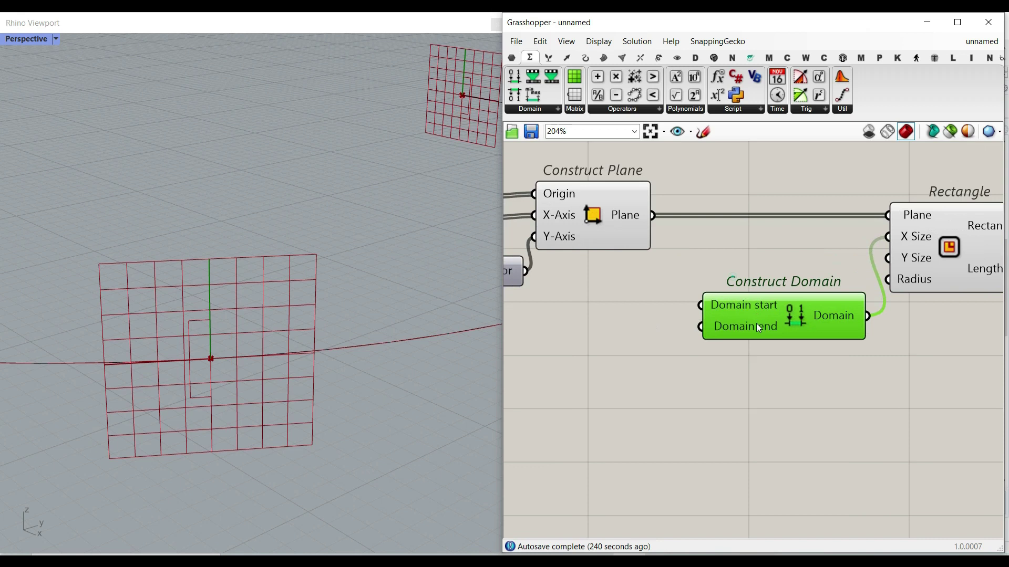
- Add a number slider with the value 3.4 and place it before Construct Domain
right_click_drag(671, 331, 662, 373)
scroll(610, 373, "up", 2)
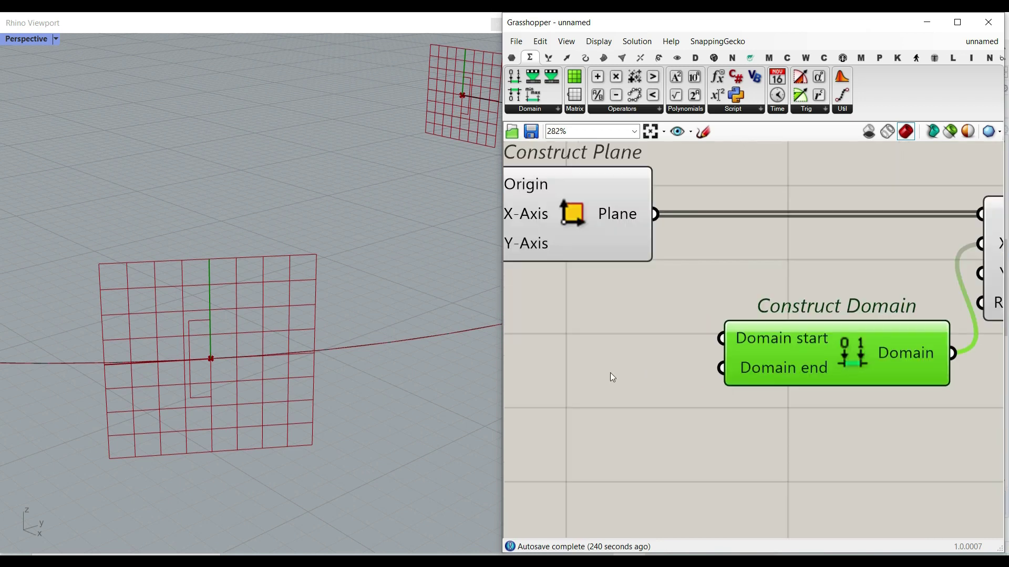
double_click(583, 380)
type("3.4")
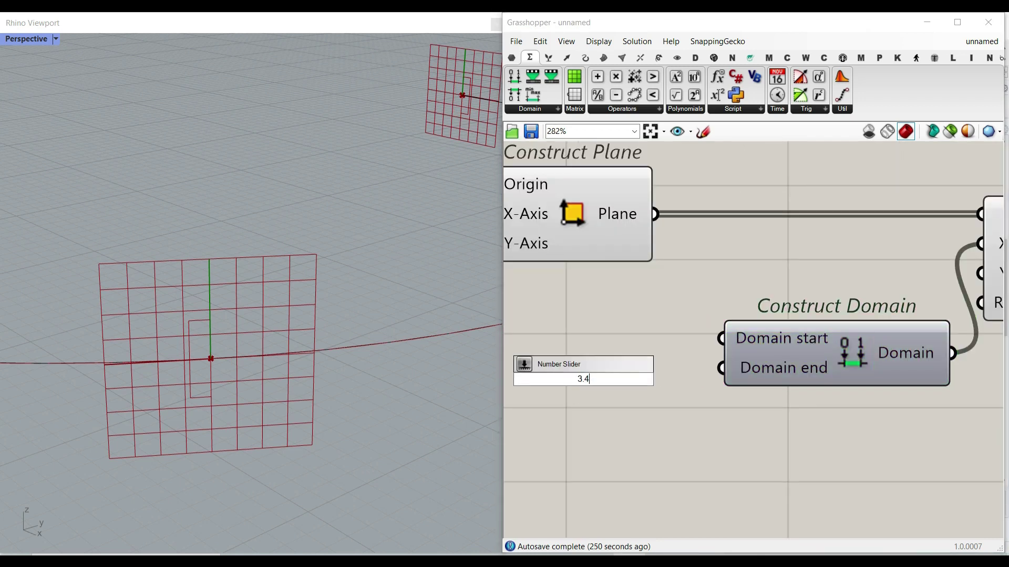
key("Return")
right_click_drag(746, 367, 692, 408)
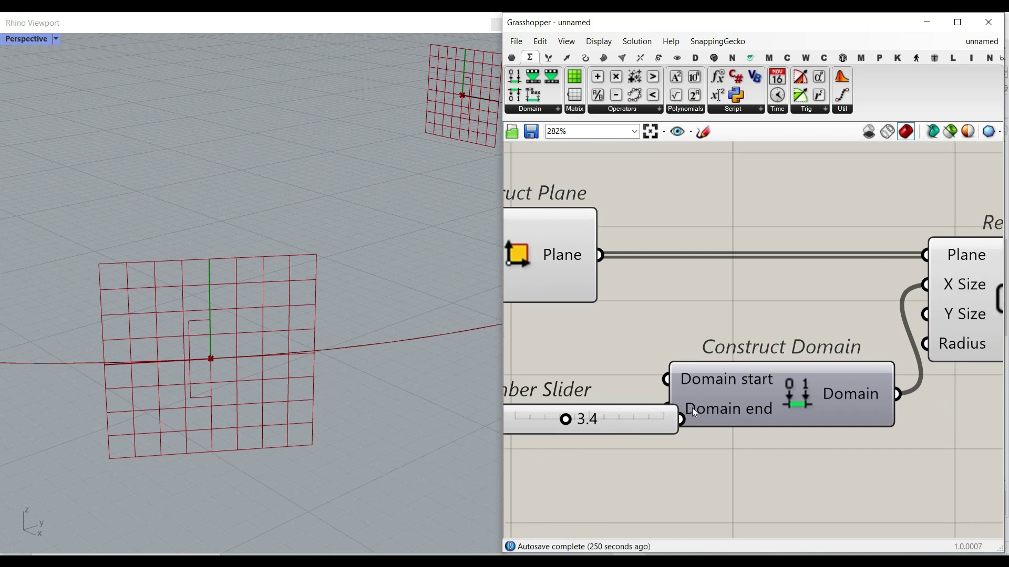
left_click_drag(634, 421, 612, 402)
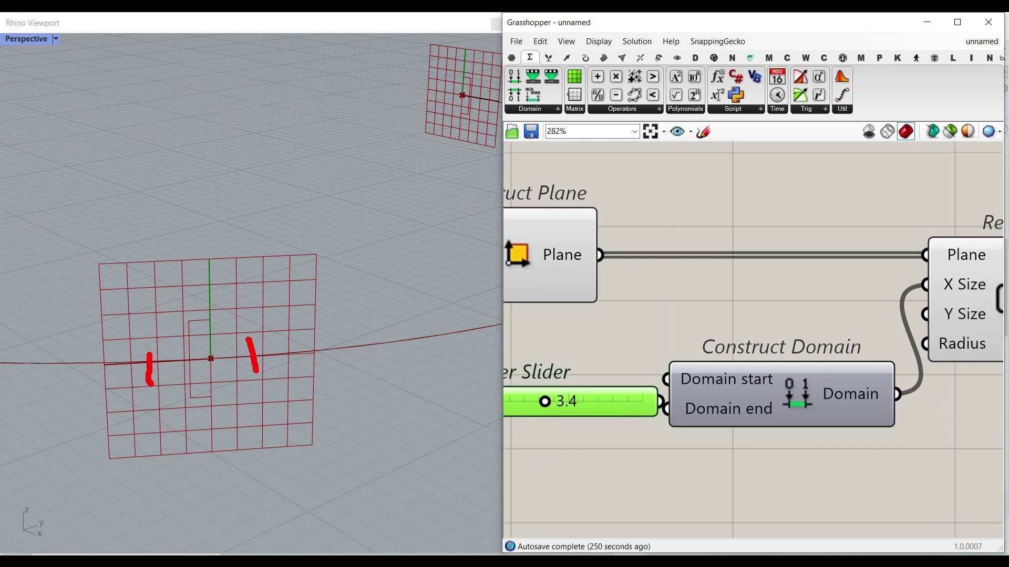
left_click_drag(172, 402, 176, 410)
left_click_drag(157, 427, 180, 426)
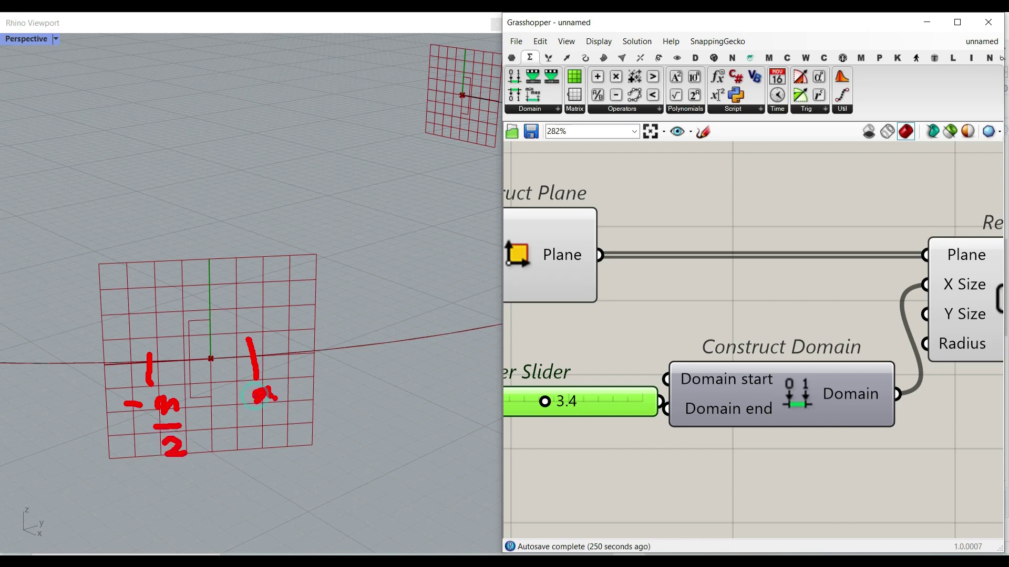
mouse_move(245, 411)
left_mouse_down()
mouse_move(287, 410)
mouse_move(293, 437)
left_mouse_up()
left_click_drag(156, 348, 236, 345)
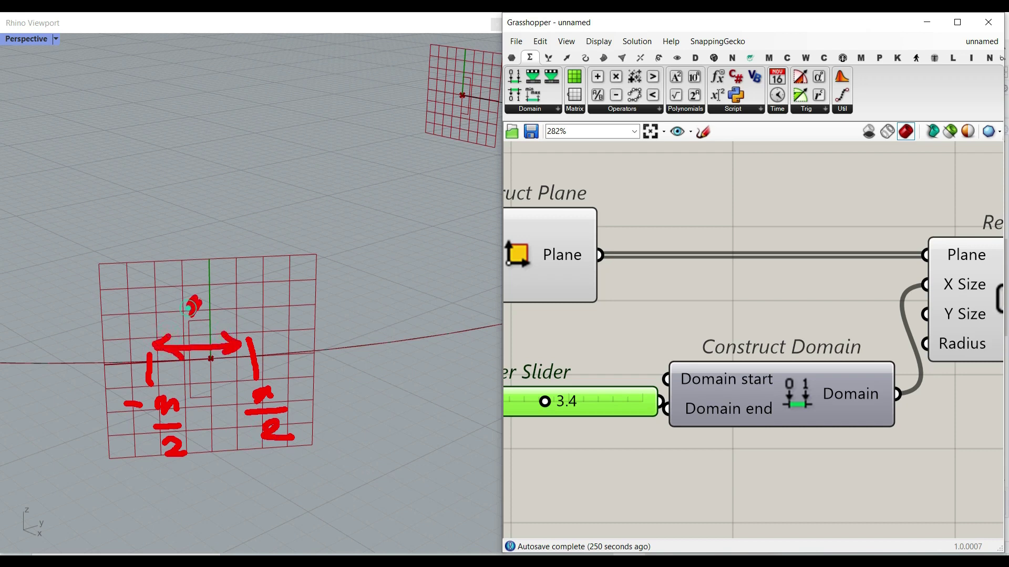
key("Escape")
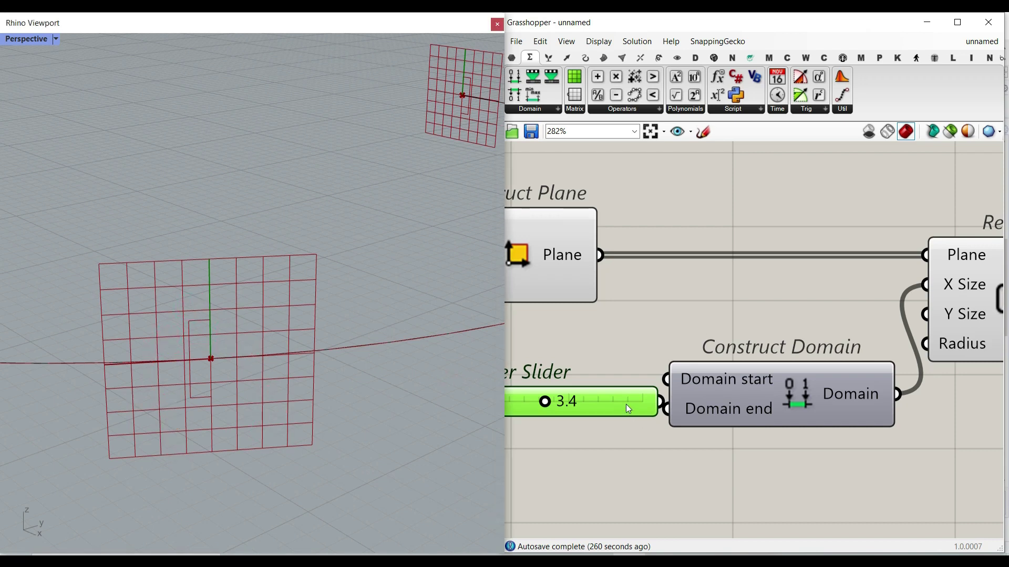
- Feed the 3.4 slider into both Construct Domain inputs and give Domain start the expression -x/2
mouse_move(625, 405)
left_mouse_down()
mouse_move(619, 387)
mouse_move(669, 387)
left_mouse_up()
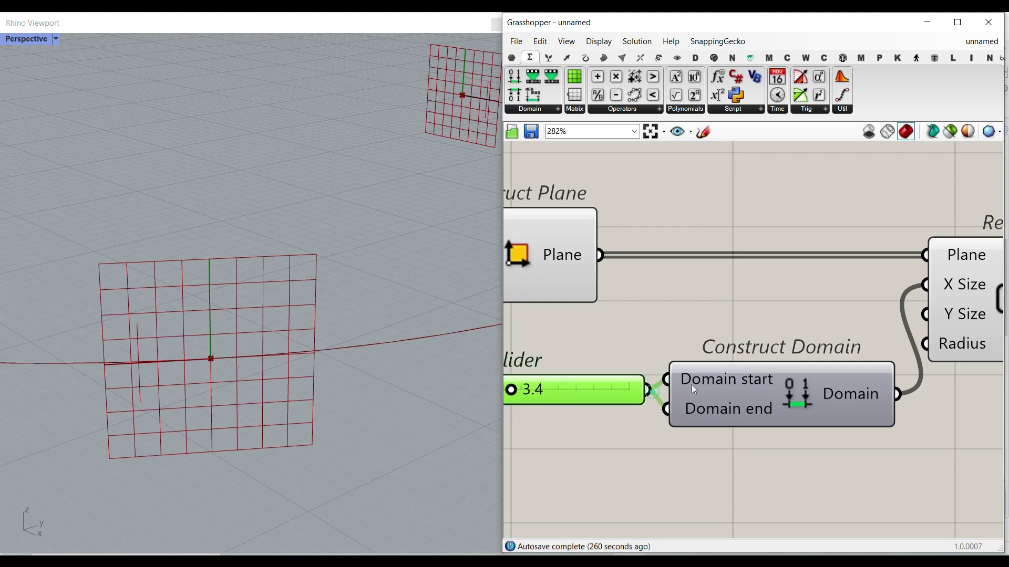
right_click(691, 385)
left_click(770, 440)
left_click(891, 455)
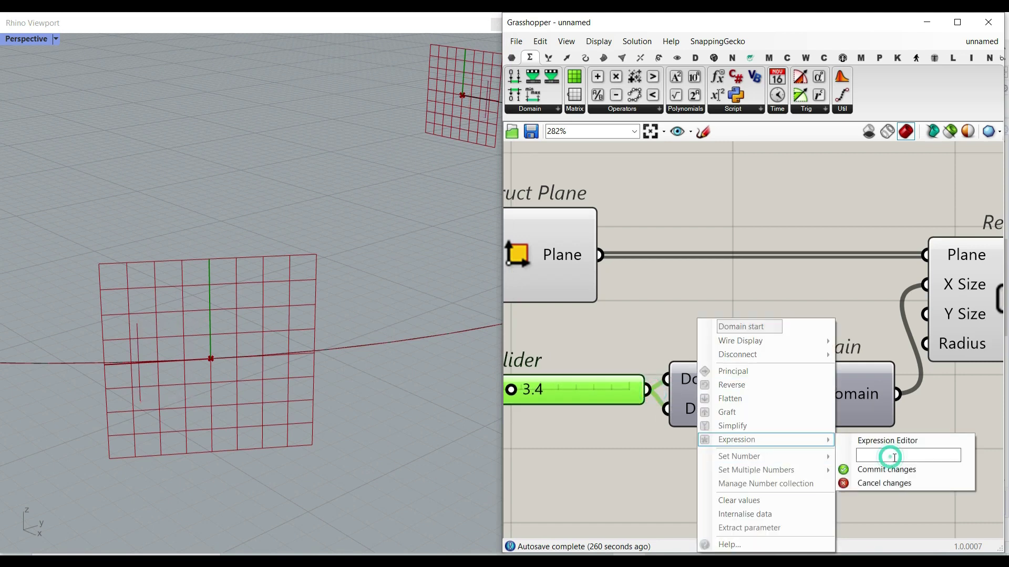
type("x/2")
left_click(904, 469)
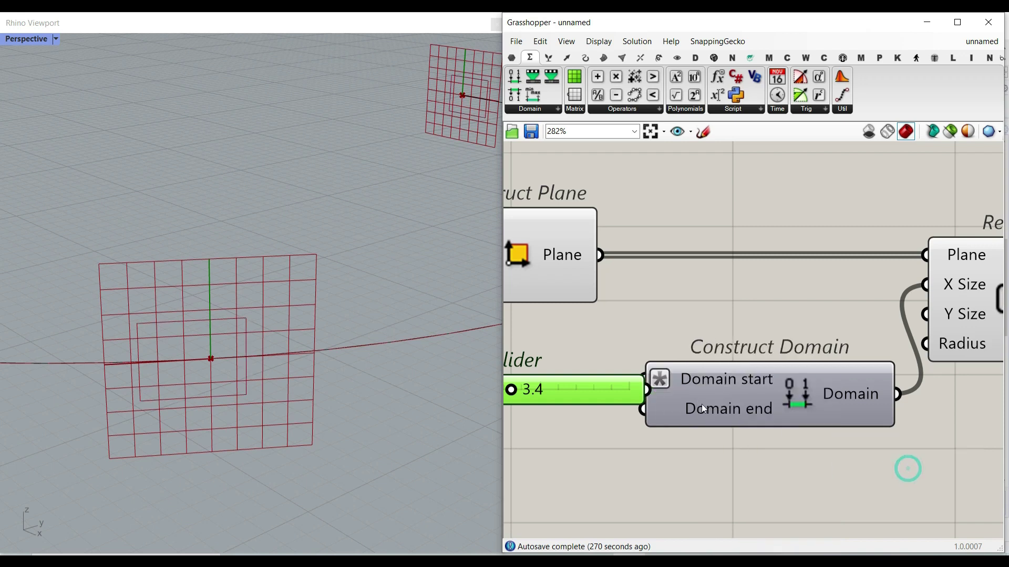
- Give Construct Domain's Domain end input the expression x/2
right_click(696, 408)
left_click(751, 440)
left_click(890, 455)
type("x/2")
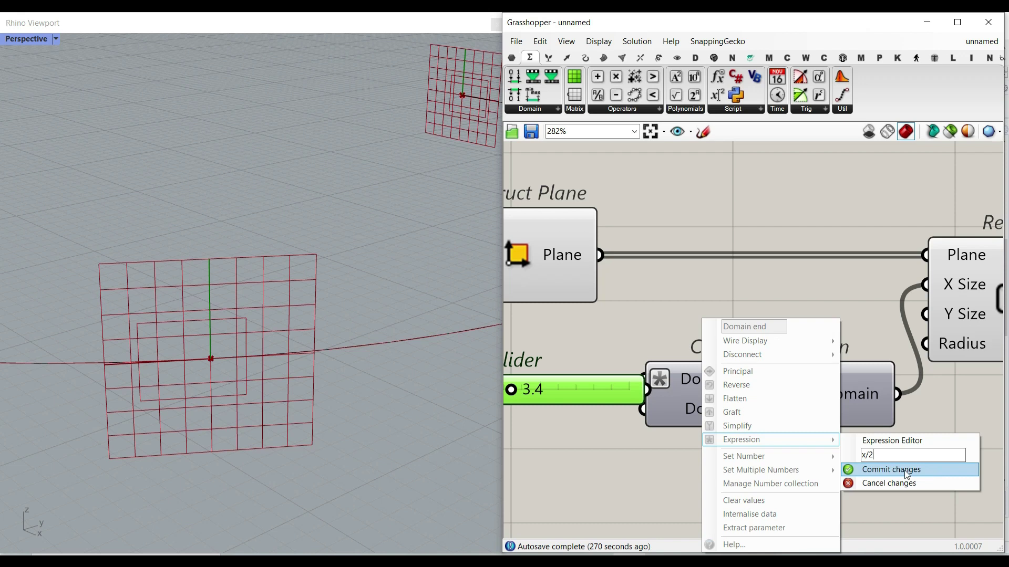
left_click(904, 469)
- Move the width slider clear of Construct Domain and set it to 5.8
right_click_drag(604, 392, 715, 422)
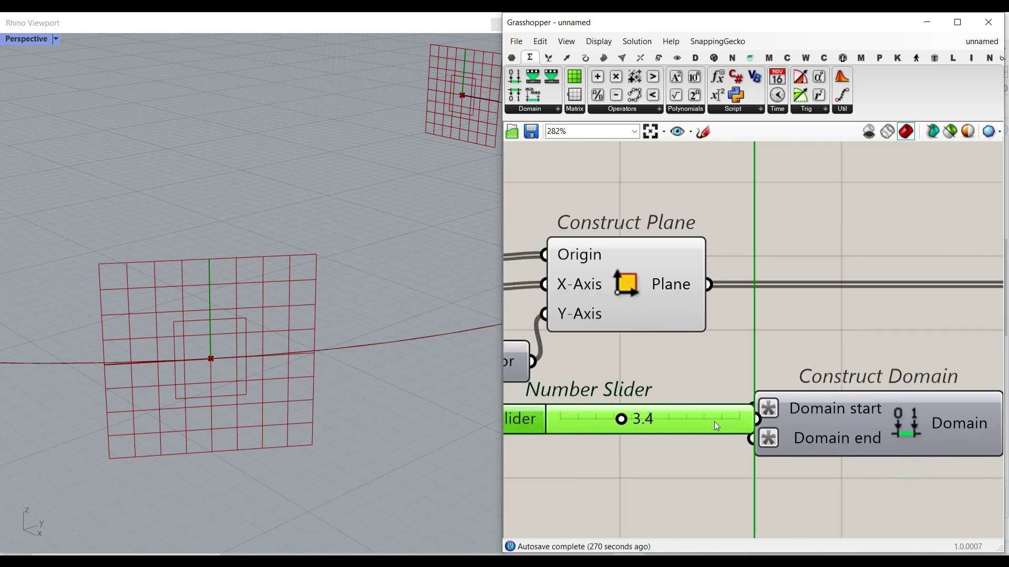
left_click_drag(717, 419, 664, 455)
right_click_drag(676, 454, 817, 427)
left_click_drag(691, 435, 779, 435)
scroll(778, 429, "down", 3)
right_click_drag(804, 426, 670, 413)
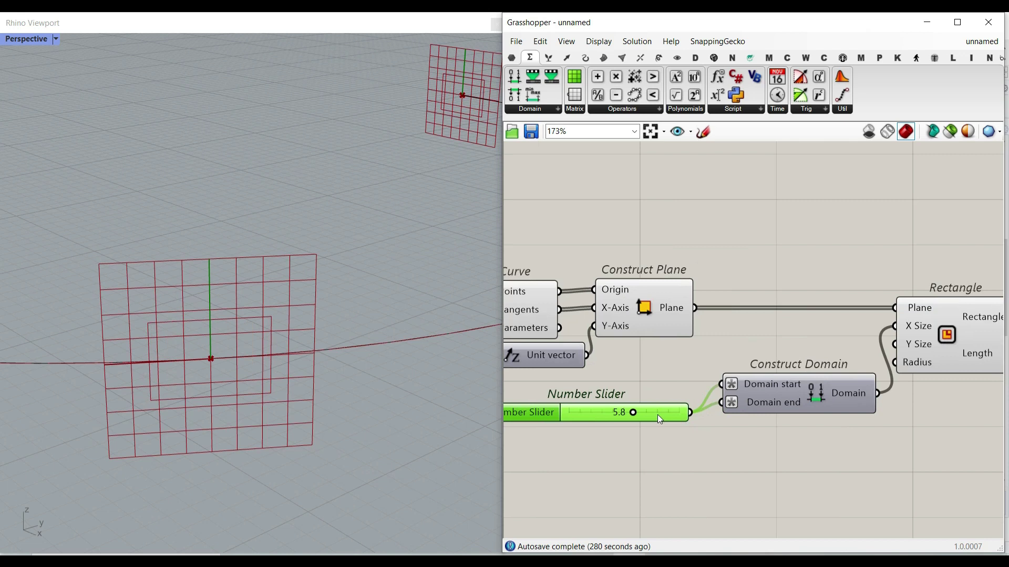
- Duplicate the width slider below the original and connect the copy to Rectangle's Y Size input
left_click_drag(658, 414, 696, 484, "alt")
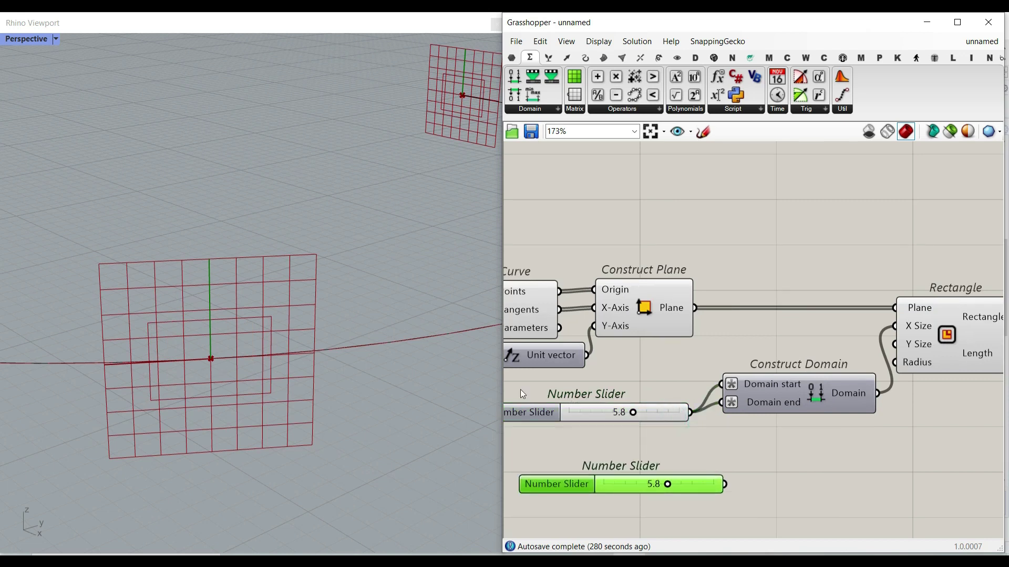
right_click_drag(960, 360, 818, 363)
left_click_drag(798, 356, 861, 369)
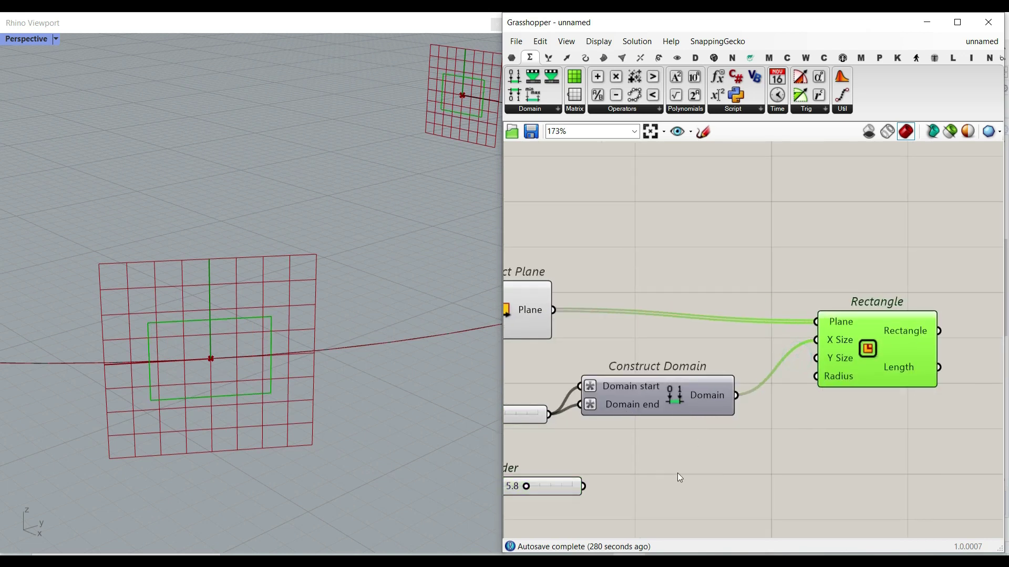
left_click_drag(584, 491, 816, 358)
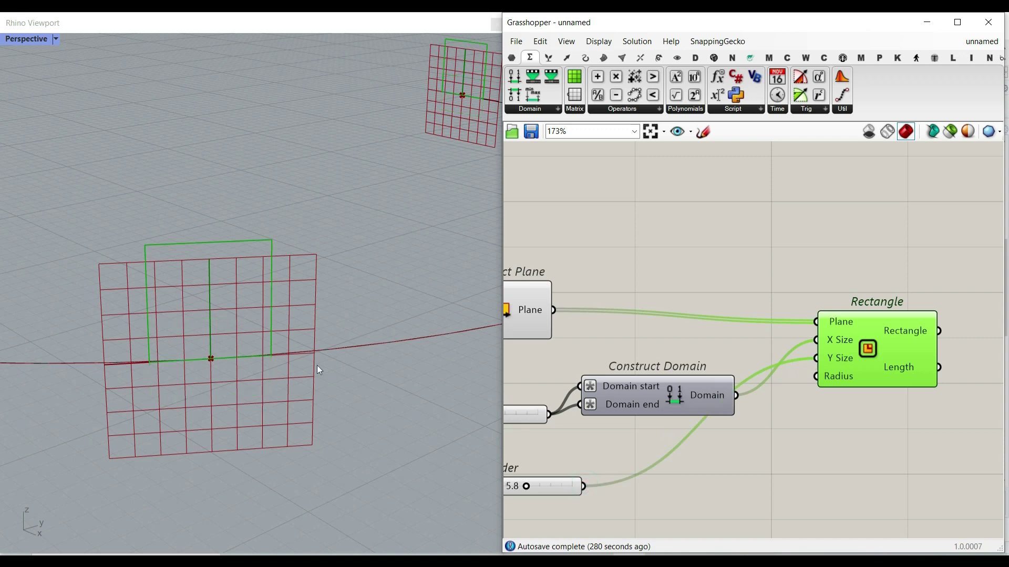
- Turn off the preview of Construct Plane so only the rectangles show along the curve
scroll(701, 453, "down", 3)
right_click(619, 361)
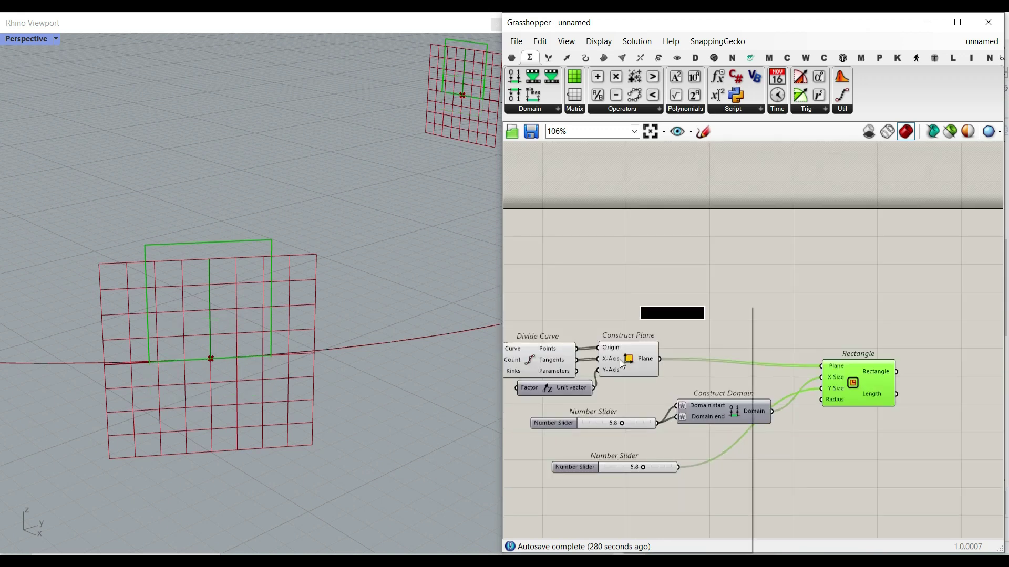
right_click_drag(629, 368, 619, 362)
right_click(620, 362)
left_click(633, 367)
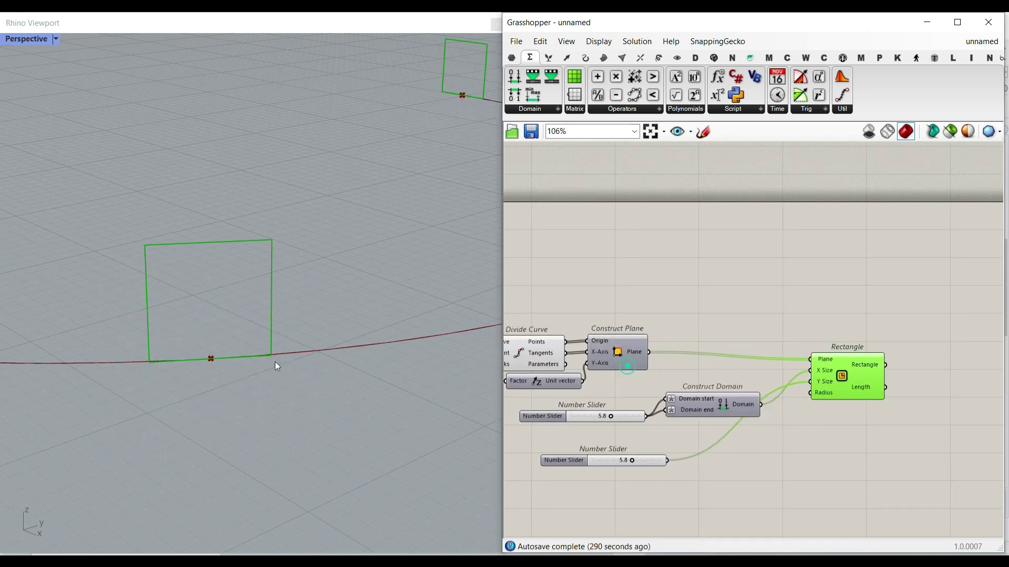
scroll(285, 368, "down", 5)
- Set the Y Size slider's maximum to 40 and its value to 30.8
right_click_drag(627, 446, 645, 449)
double_click(590, 447)
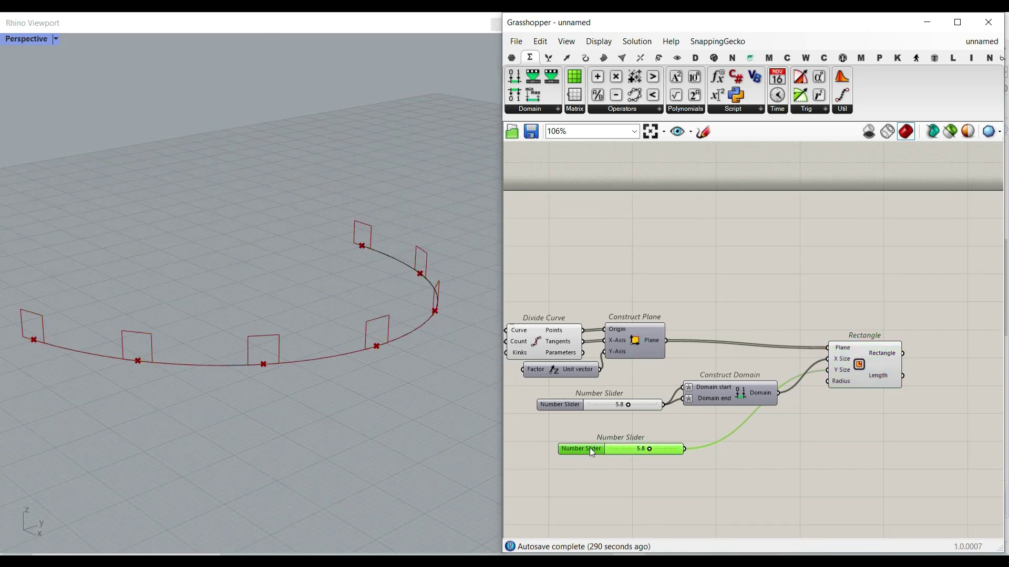
left_click(596, 536)
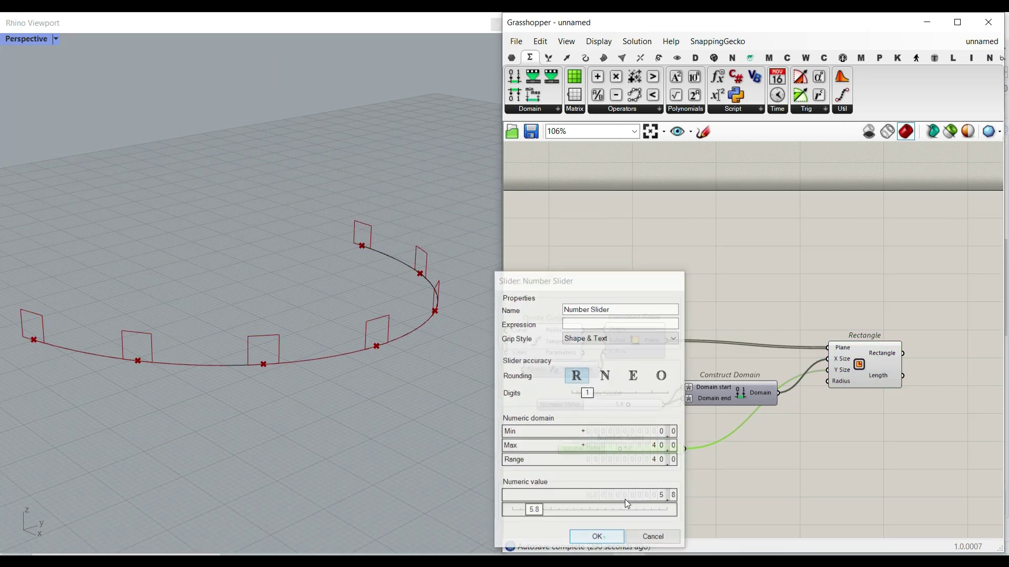
scroll(630, 452, "up", 5)
left_click_drag(580, 464, 714, 464)
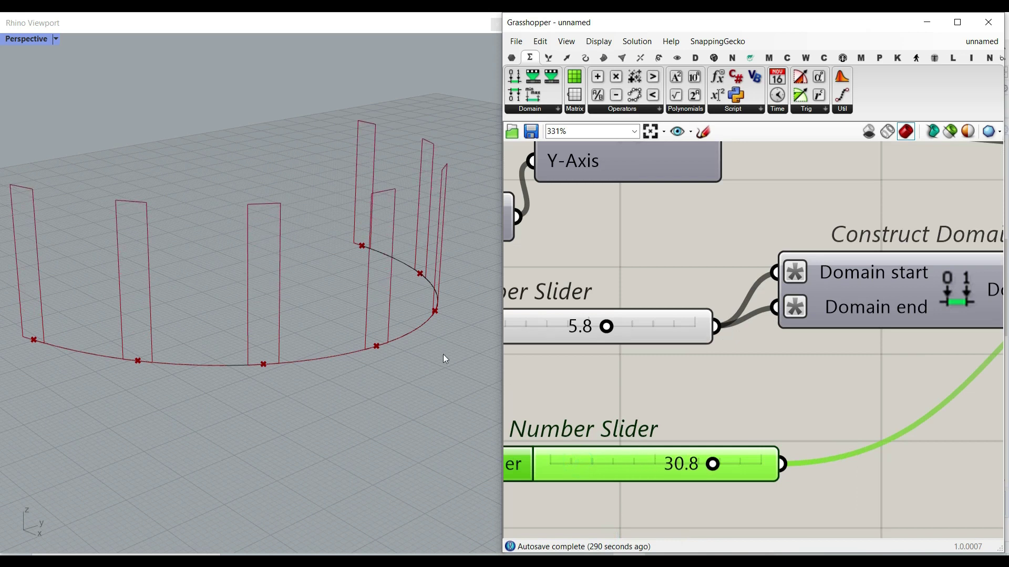
- Add a surface parameter beside Rectangle and connect the Rectangle output to it to fill the panels
right_click_drag(442, 354, 362, 351)
right_click_drag(777, 335, 718, 342)
scroll(717, 342, "down", 5)
right_click_drag(846, 322, 646, 349)
scroll(687, 329, "up", 2)
left_click_drag(676, 337, 676, 304)
left_click(512, 58)
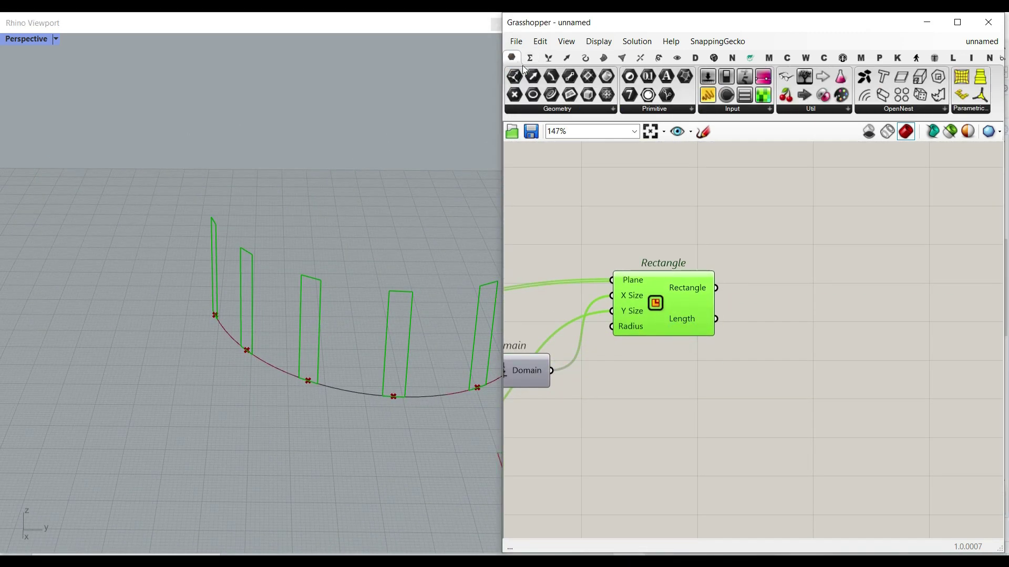
left_click(584, 109)
left_click(636, 270)
left_click(793, 301)
left_click_drag(716, 287, 790, 302)
- Set the division count slider to 12, the width slider to 6.6 and the height slider to 40
right_click_drag(594, 389, 802, 382)
scroll(802, 381, "down", 5)
scroll(689, 380, "up", 4)
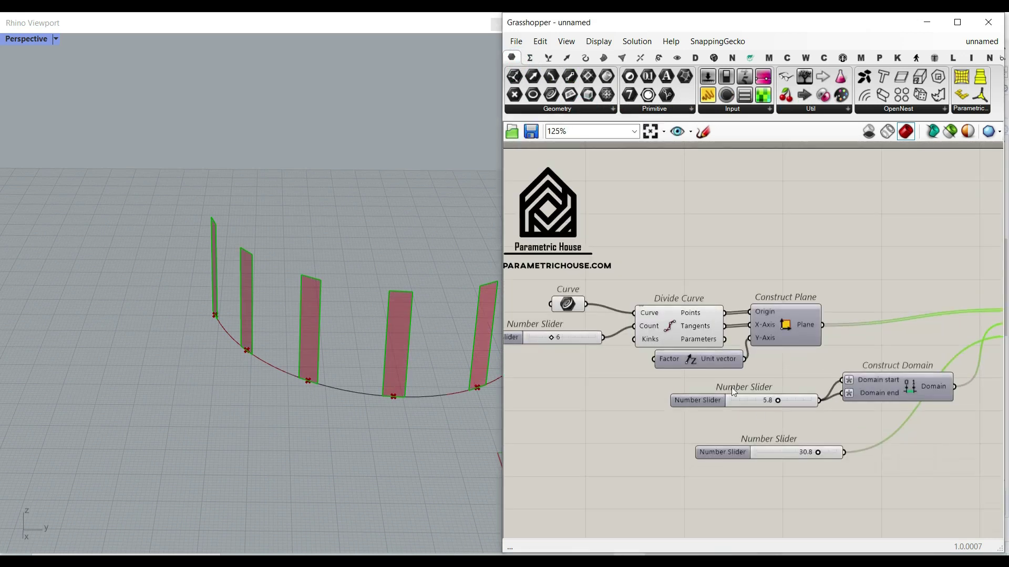
left_click_drag(551, 344, 580, 347)
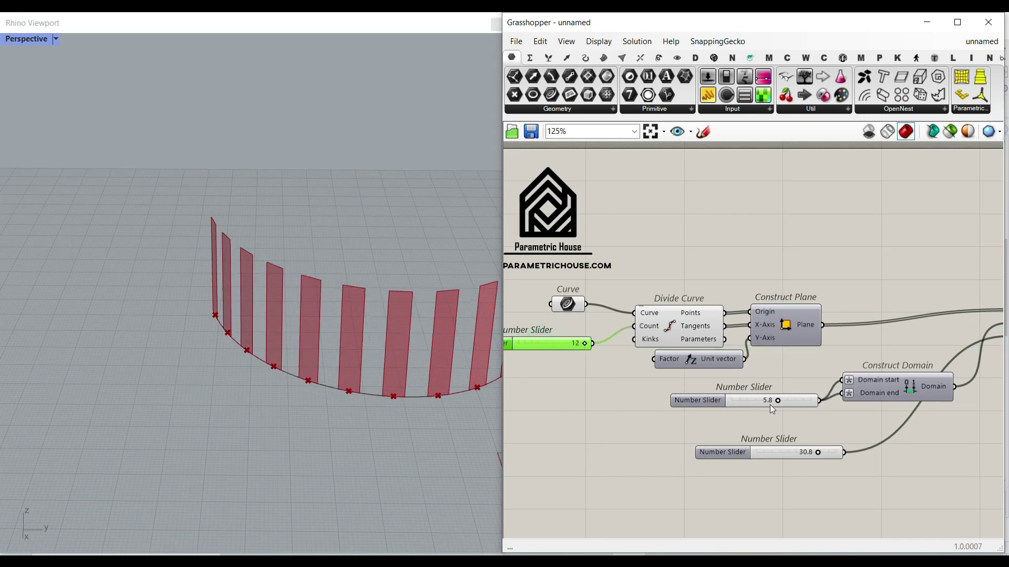
left_click_drag(778, 400, 785, 400)
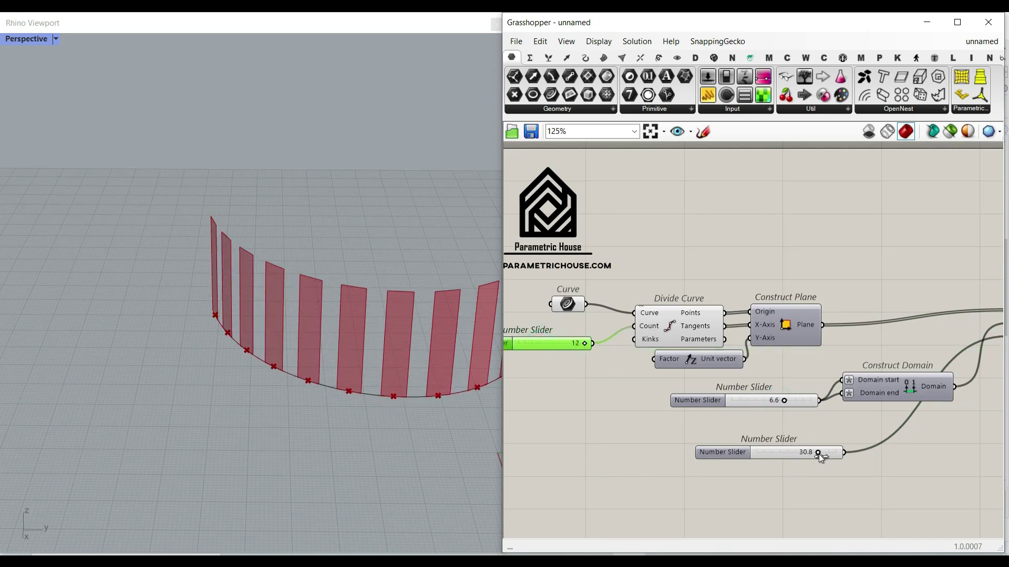
left_click_drag(818, 454, 852, 452)
- Reshape the base curve in the Rhino viewport by moving its near end point outward
right_click_drag(347, 422, 363, 420)
scroll(305, 383, "down", 3)
left_click(319, 378)
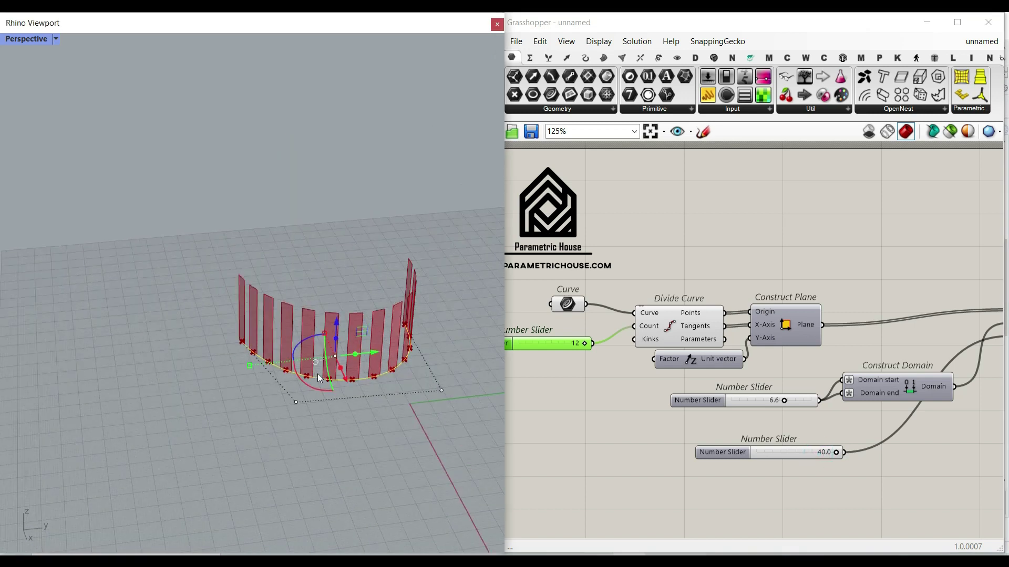
left_click(242, 342)
left_click_drag(242, 343, 202, 408)
left_click(379, 446)
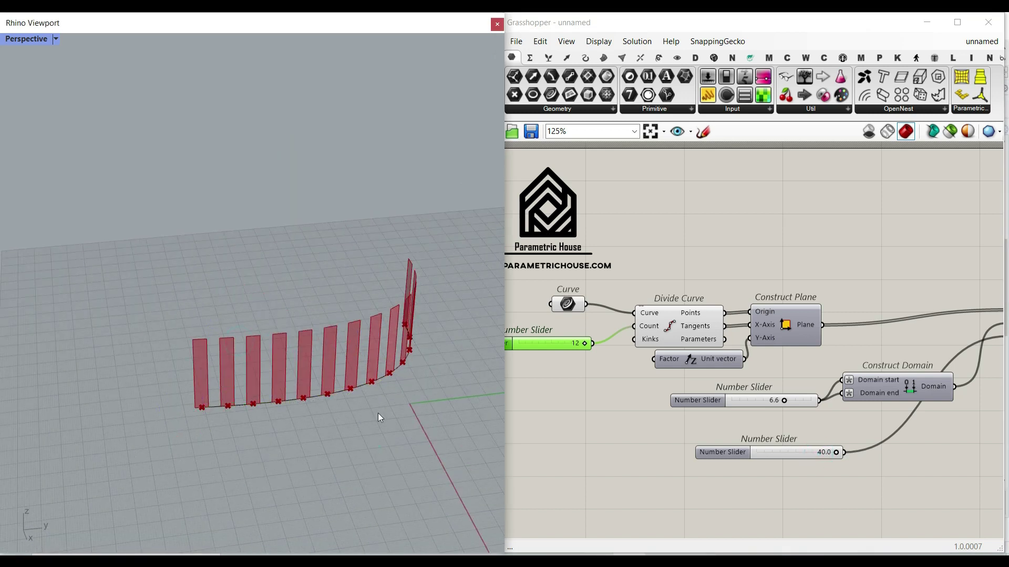
- Move the curve's opposite end point outward to flatten the arc into a nearly straight line, and reselect the curve
right_click_drag(378, 416, 367, 411)
left_click(376, 414)
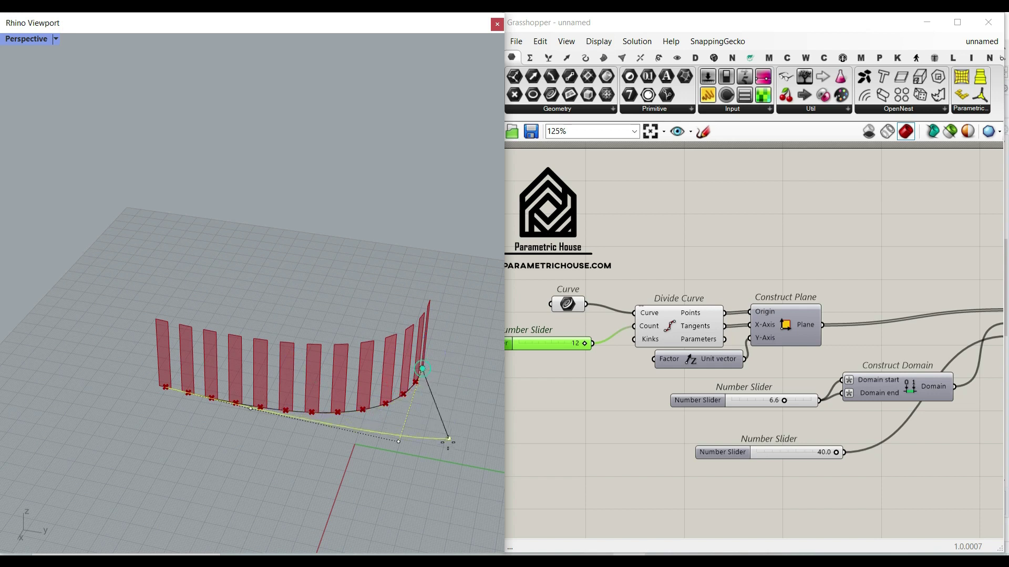
left_click_drag(448, 443, 450, 440)
left_click(464, 383)
right_click_drag(344, 419, 362, 414)
left_click(340, 419)
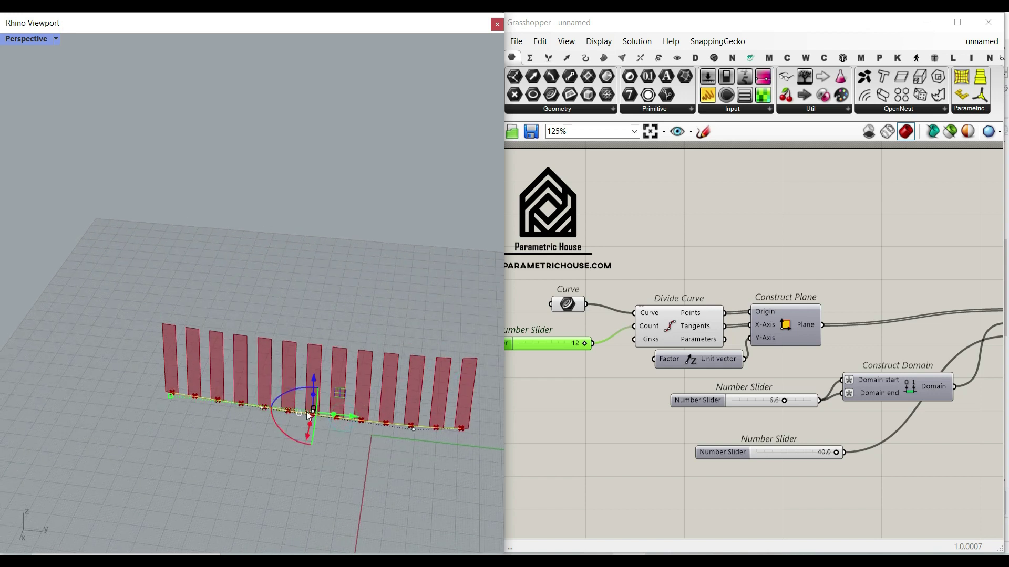
- Bend the straightened curve into an arc by moving its intermediate control point away from the line, and deselect the curve
left_click(261, 408)
left_click_drag(256, 426, 274, 366)
left_click(359, 243)
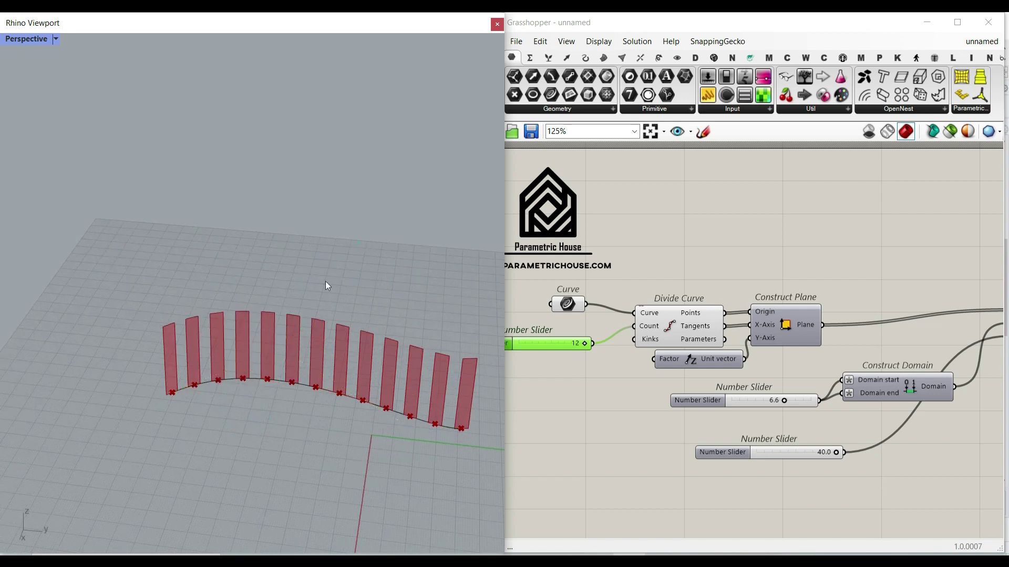
- Examine the Rectangle inputs, the Divide Curve and Construct Plane connections, and the panels' orientation along the reshaped curve
scroll(325, 351, "up", 4)
scroll(327, 374, "down", 3)
scroll(846, 393, "up", 1)
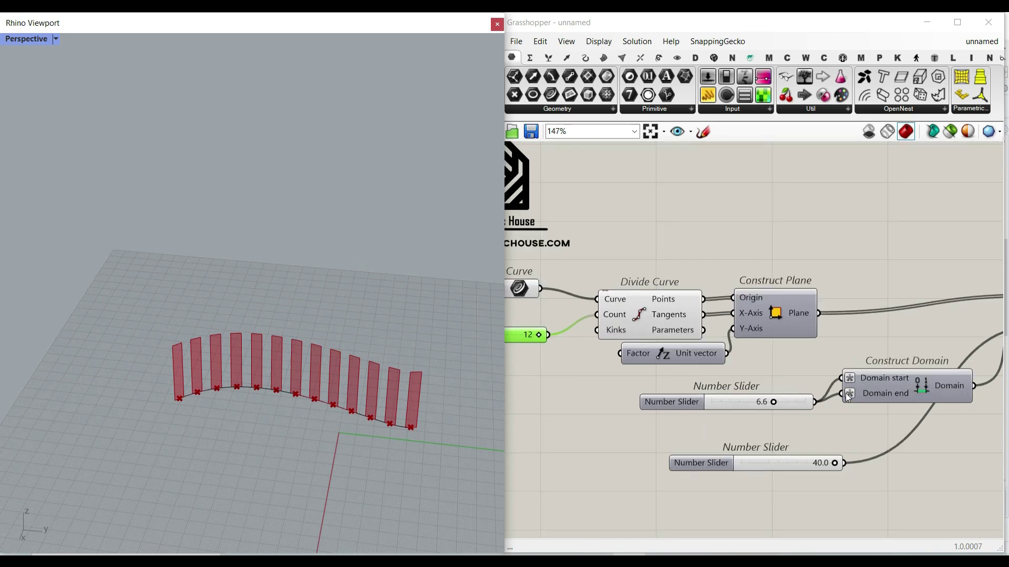
right_click_drag(787, 321, 741, 353)
left_click(951, 330)
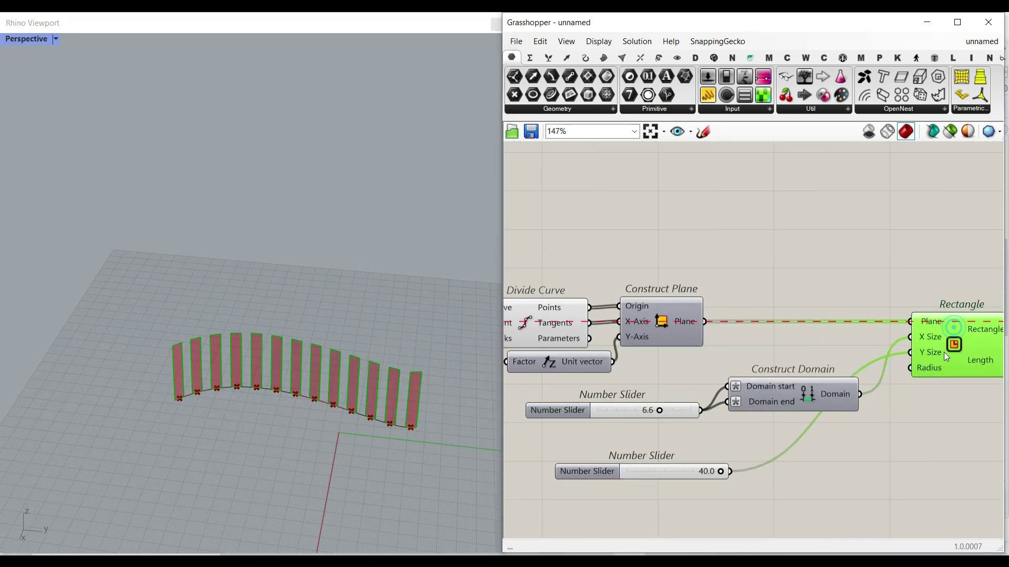
scroll(721, 317, "up", 5)
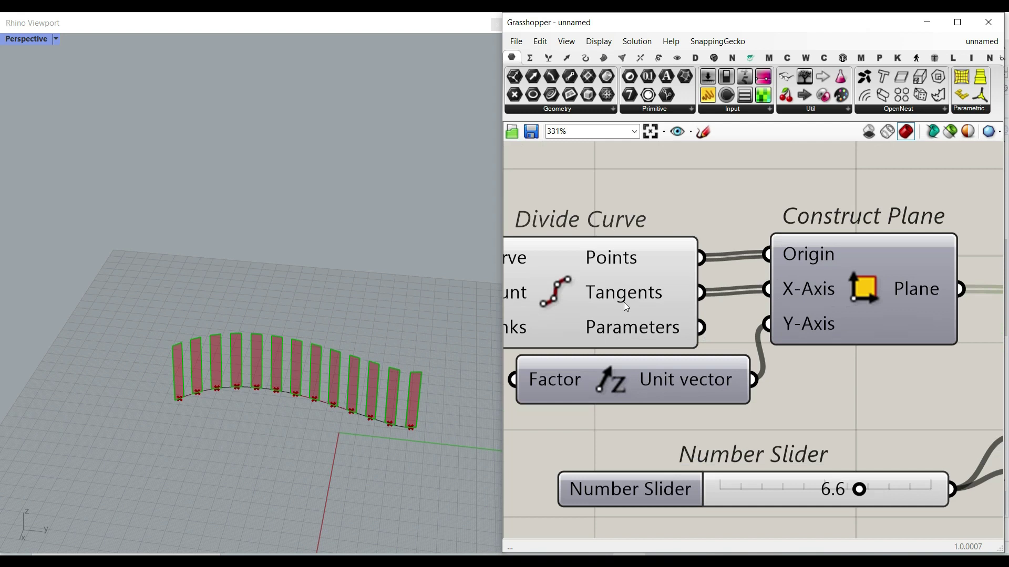
scroll(324, 347, "up", 5)
scroll(185, 373, "up", 2)
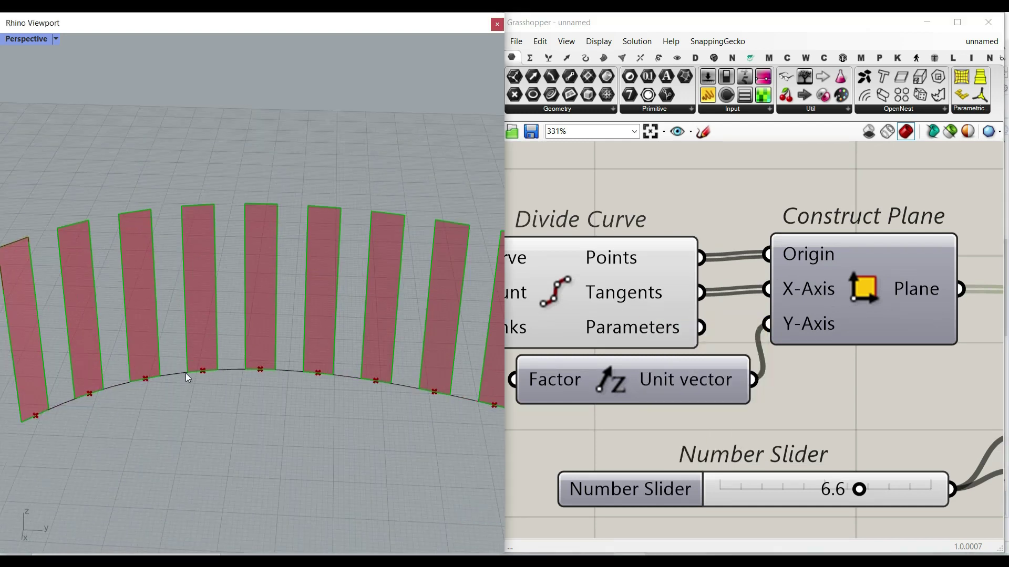
scroll(203, 316, "down", 3)
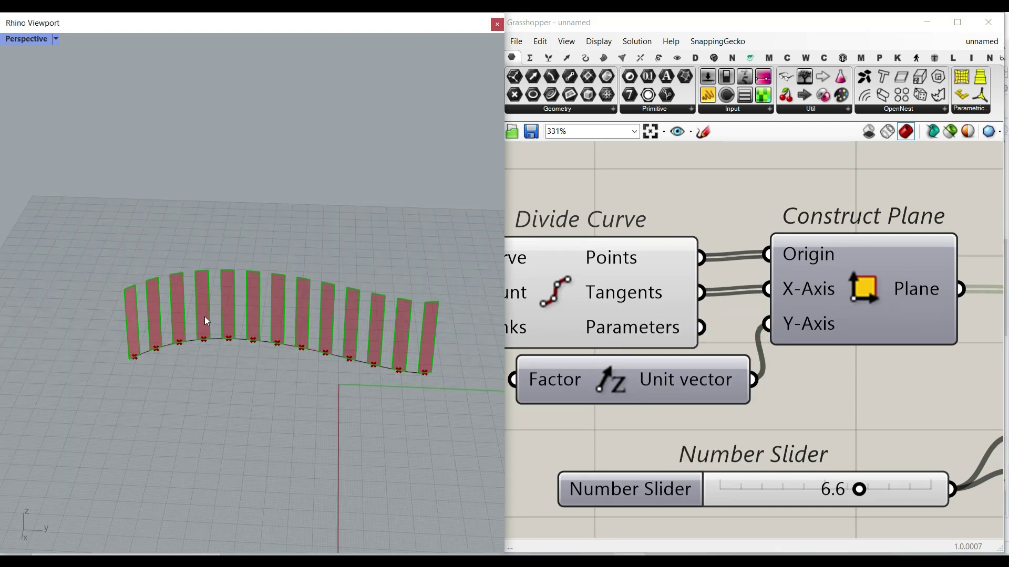